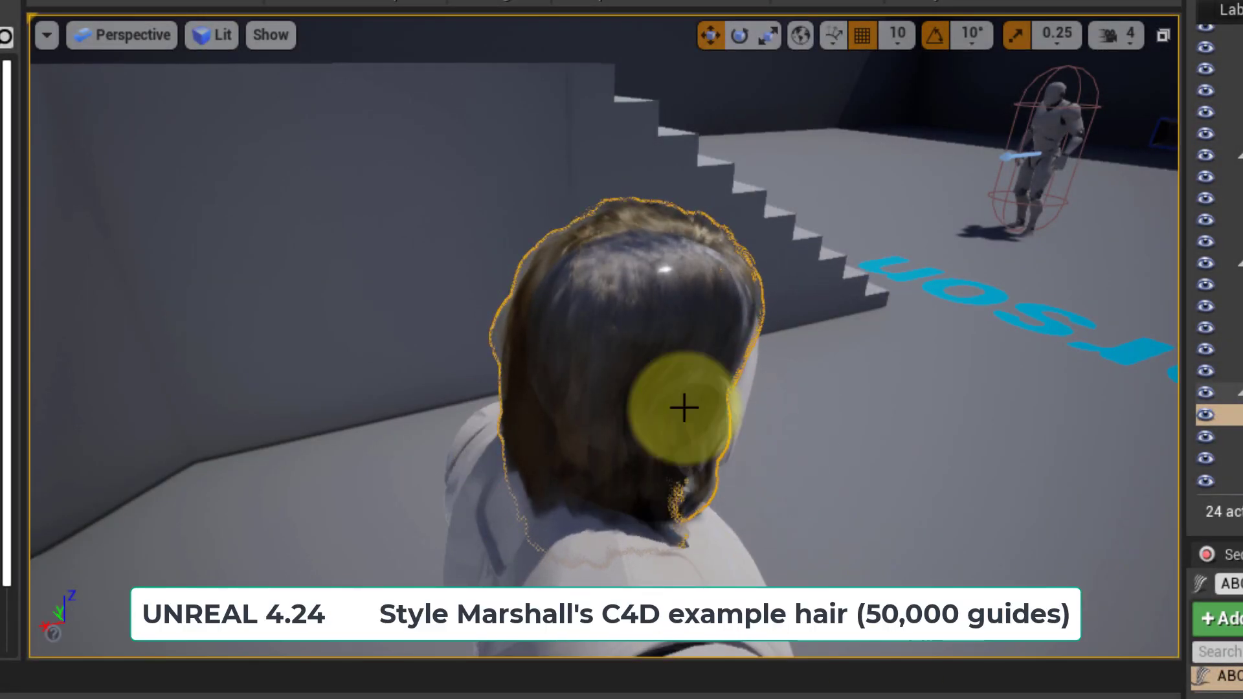
- Inspect the finished long hair on the mannequin from behind, from the side and from the front
left_click_drag(684, 408, 12, 395, "alt")
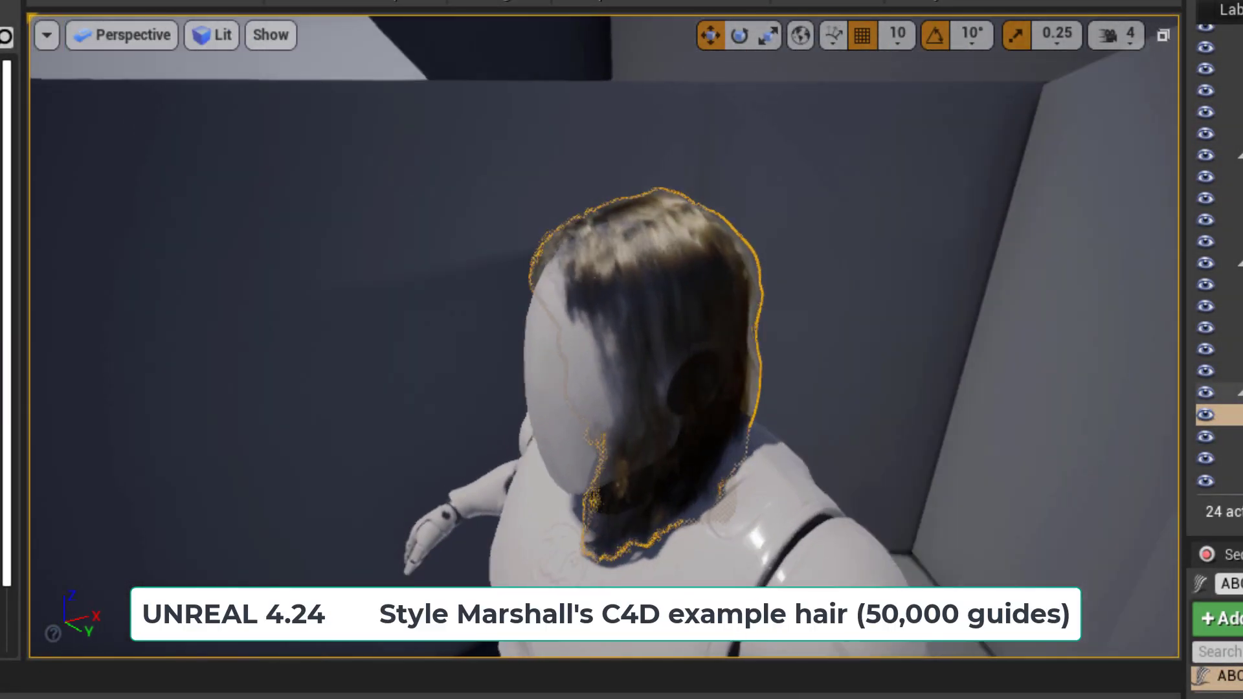
left_click_drag(621, 389, 401, 388, "alt")
left_click(794, 523)
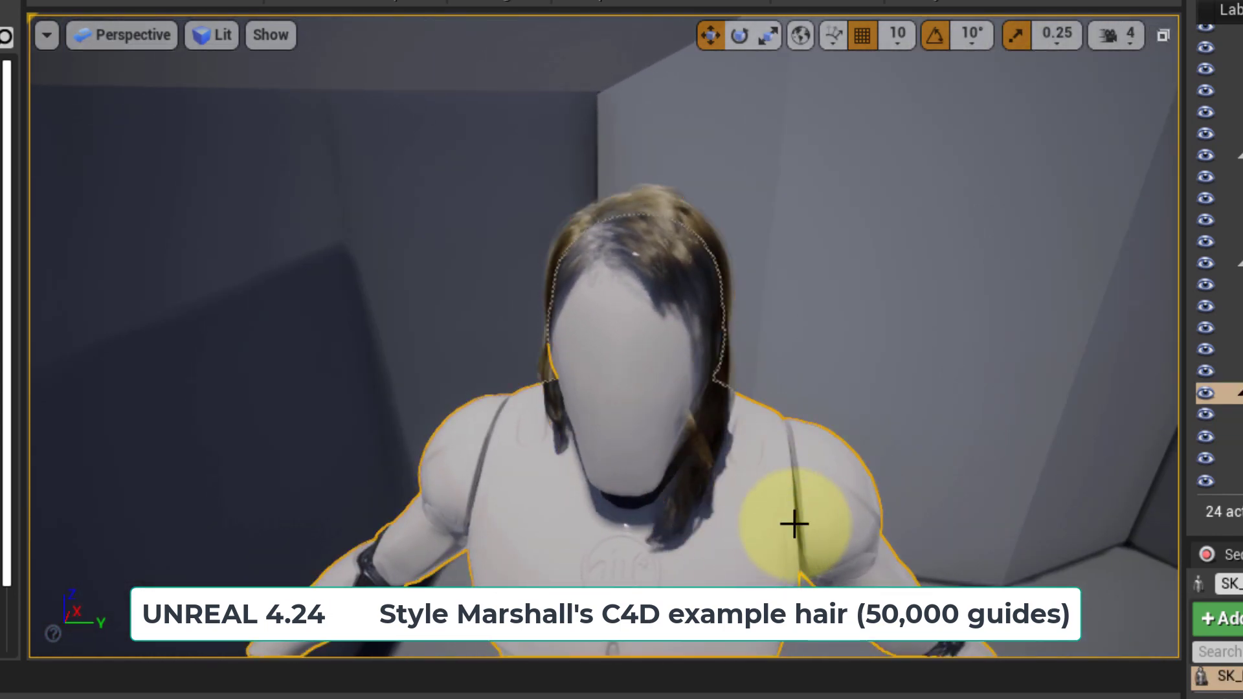
left_click_drag(679, 441, 1237, 397, "alt")
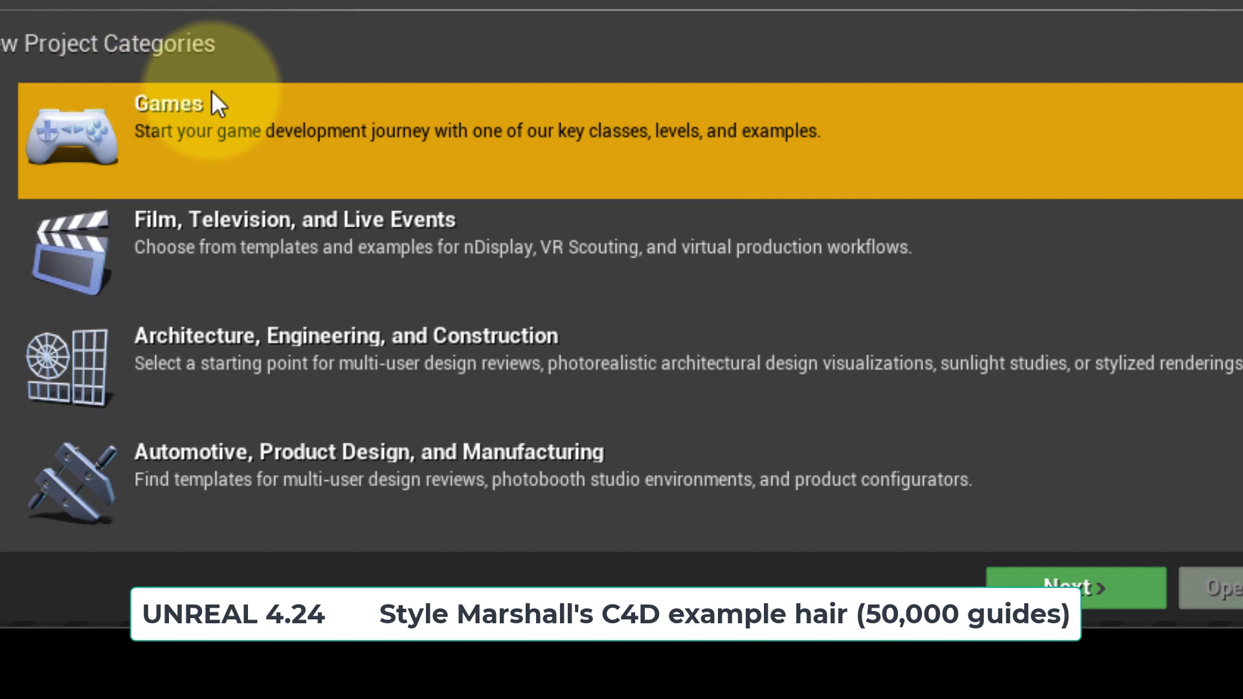
- Start a new project in the Games category using the Third Person template
left_click(1091, 586)
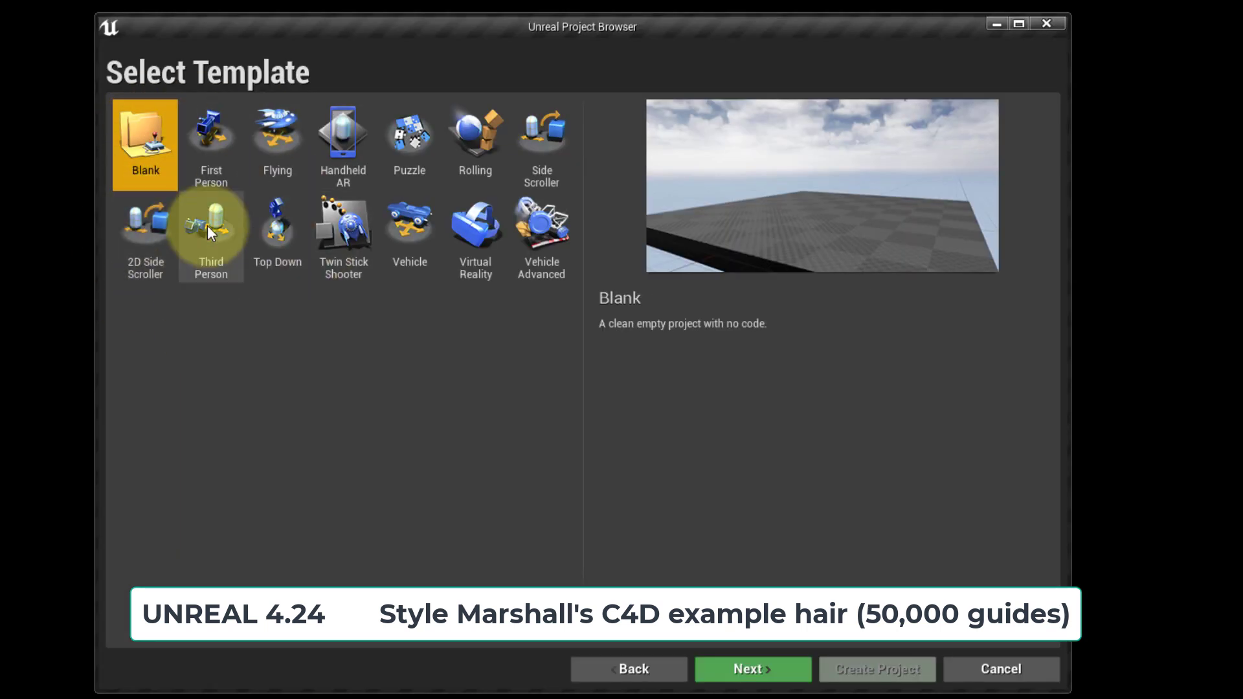
left_click(209, 228)
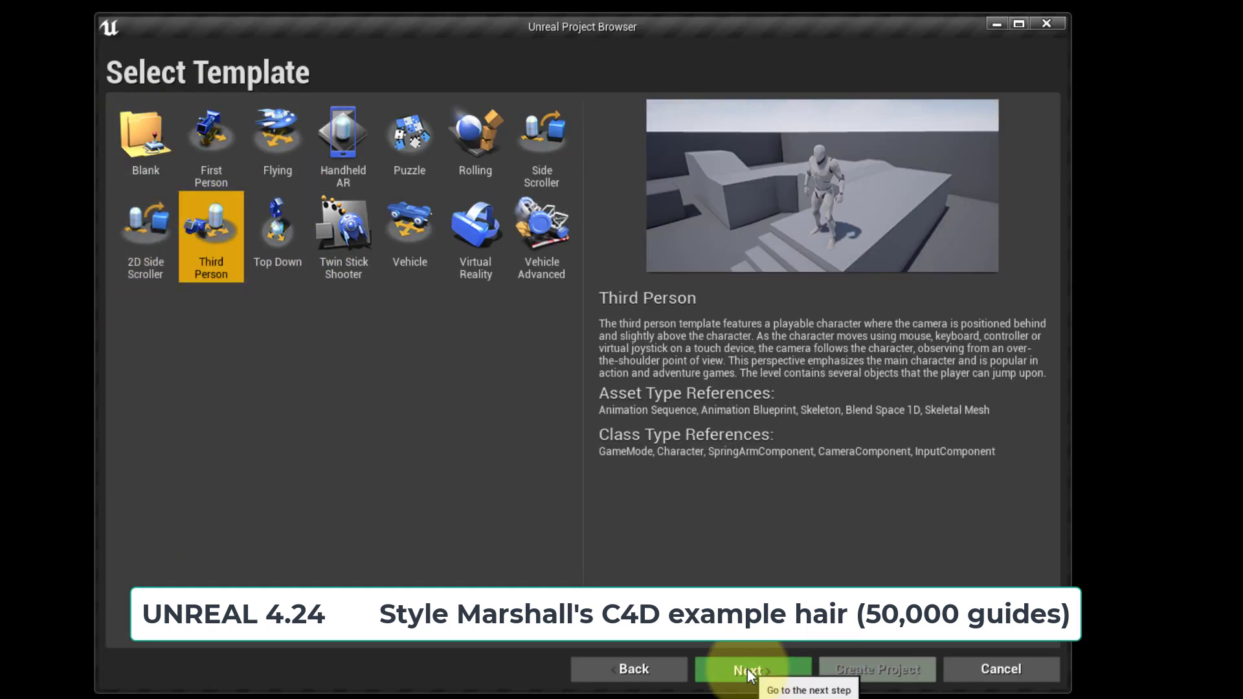
left_click(735, 669)
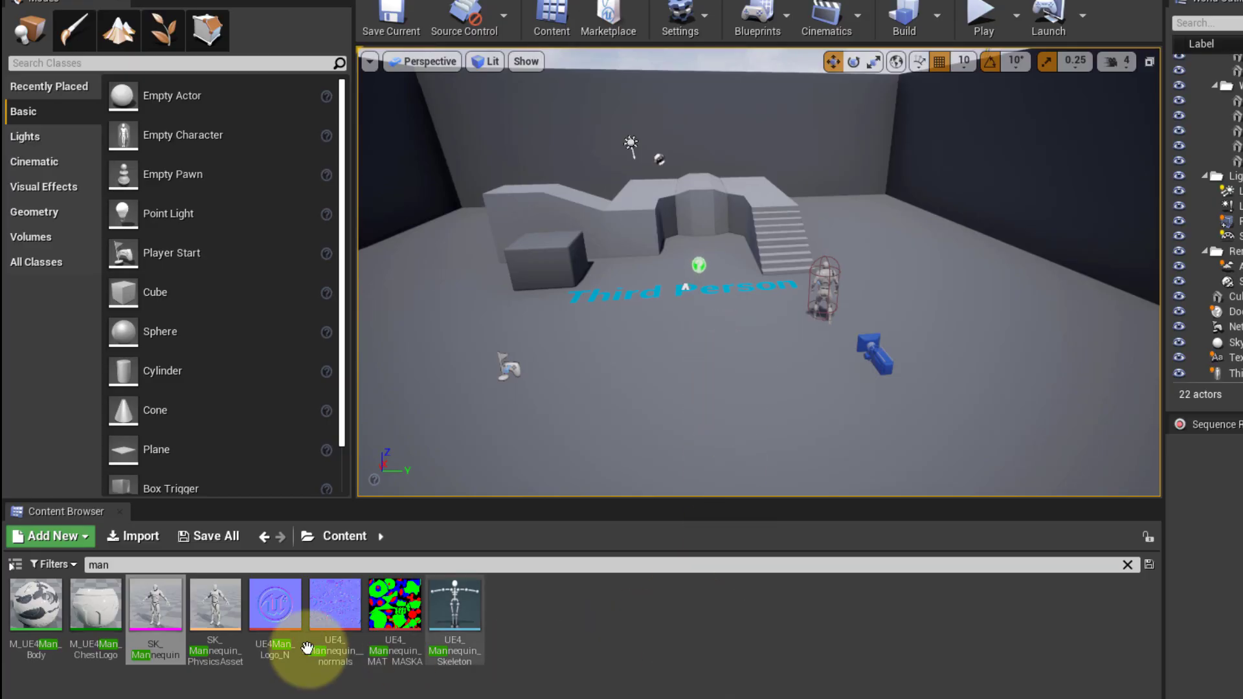
- Place SK_Mannequin in the level with its X and Y location at 0 and its Z rotation at 90°
left_click_drag(171, 618, 696, 339)
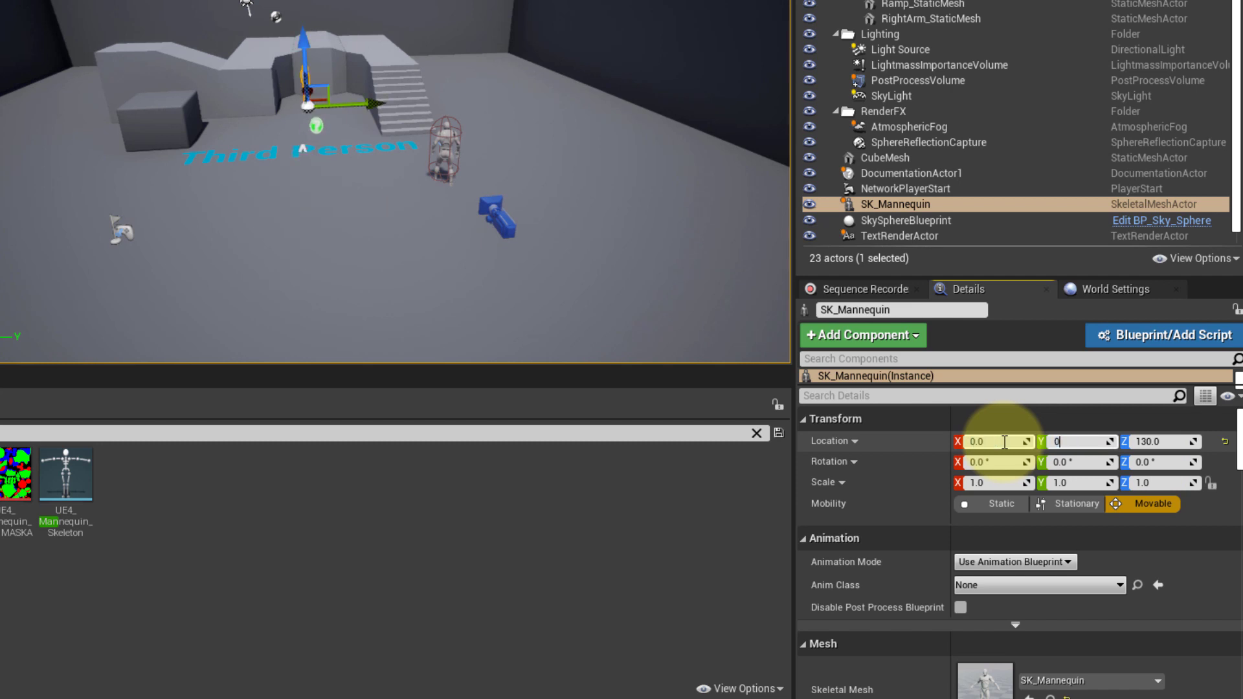
left_click(1152, 464)
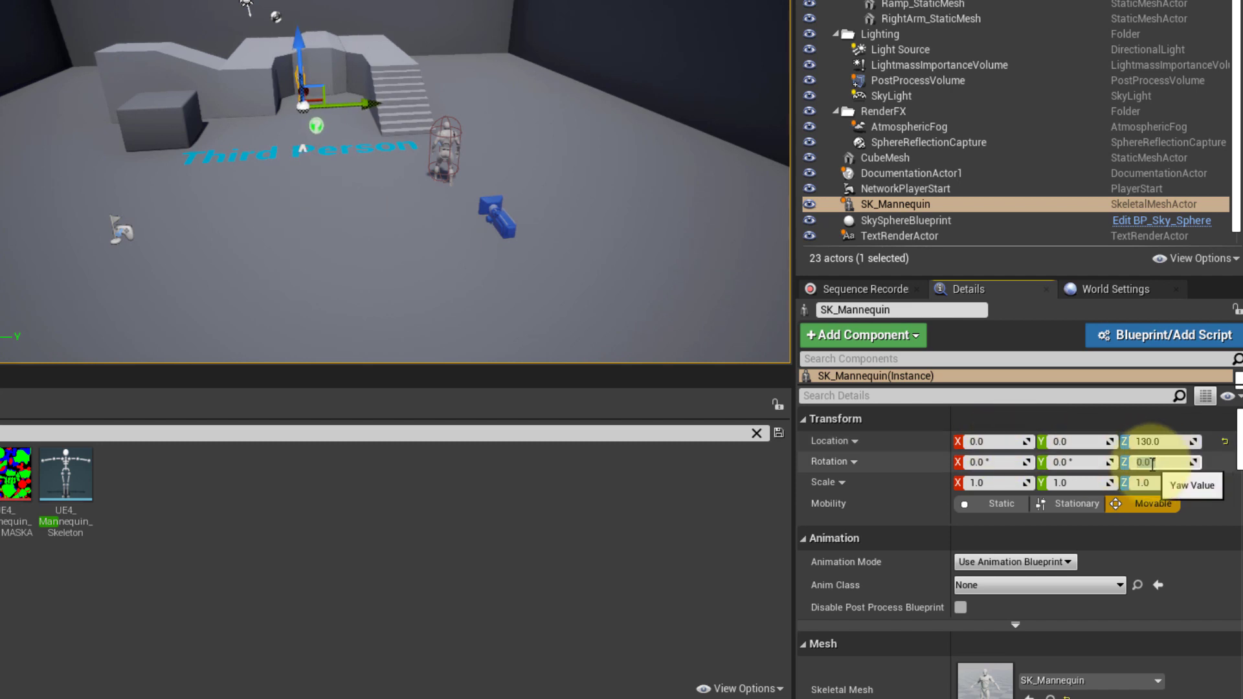
key("Return")
scroll(186, 14, "up", 8)
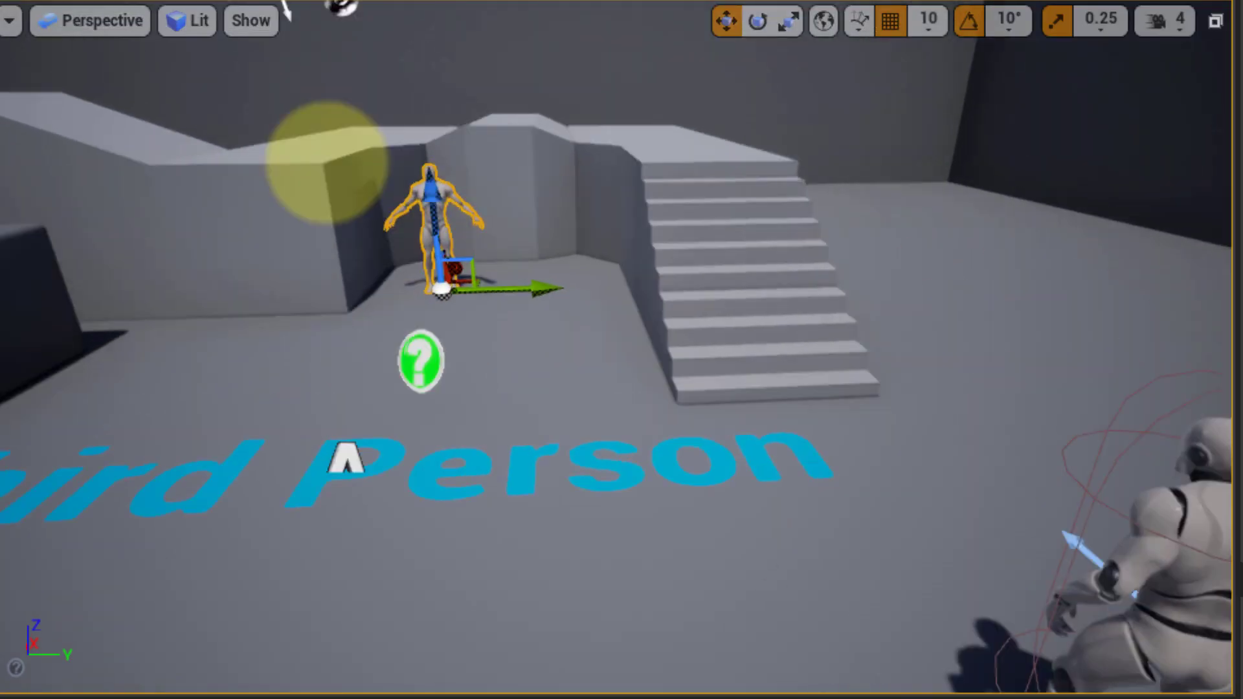
middle_click_drag(186, 13, 350, 98)
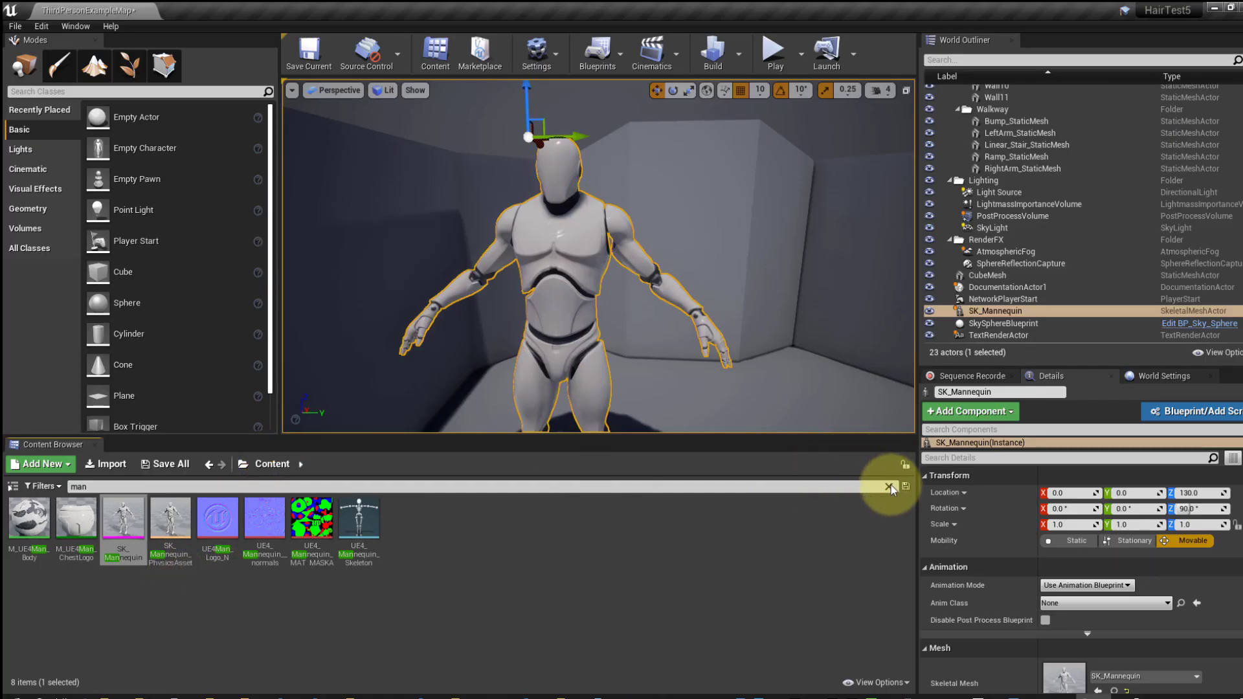
- Clear the asset search, create a content folder named allembichair and open it
left_click(890, 486)
right_click(308, 526)
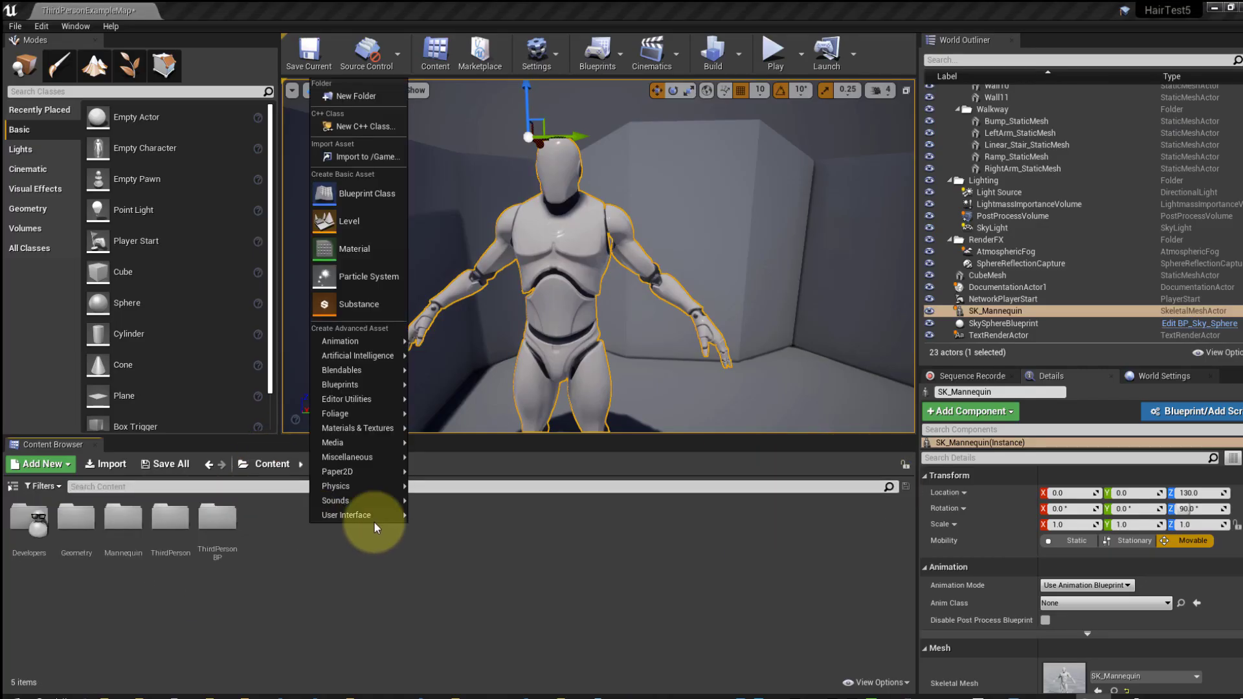
left_click(372, 100)
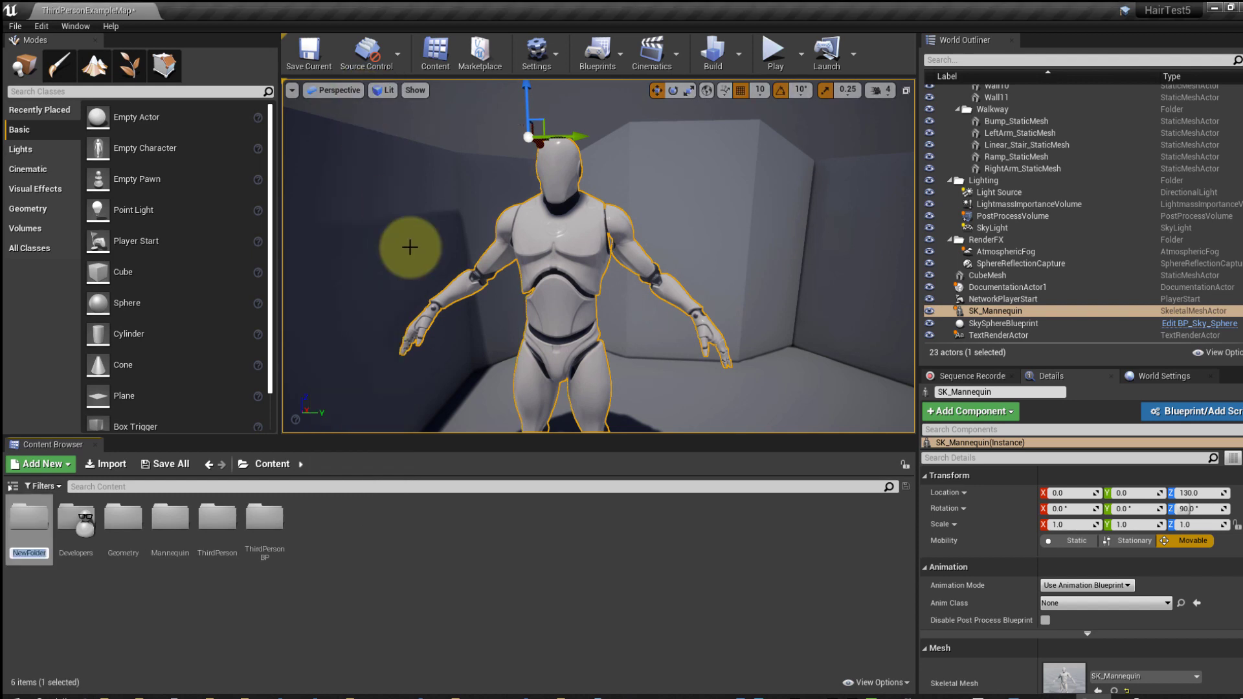
type("allembichair")
key("Return")
double_click(28, 518)
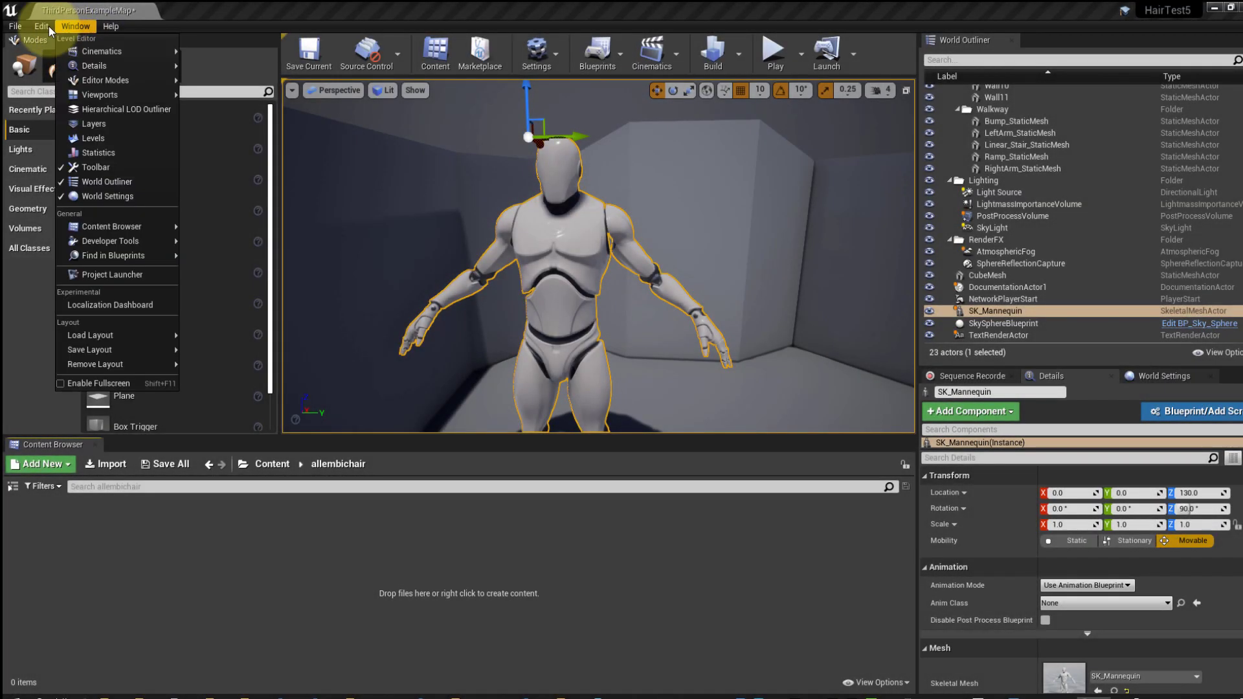
- Enable the Alembic Groom Importer and Groom plugins, accept their beta warnings and restart the editor
mouse_move(42, 26)
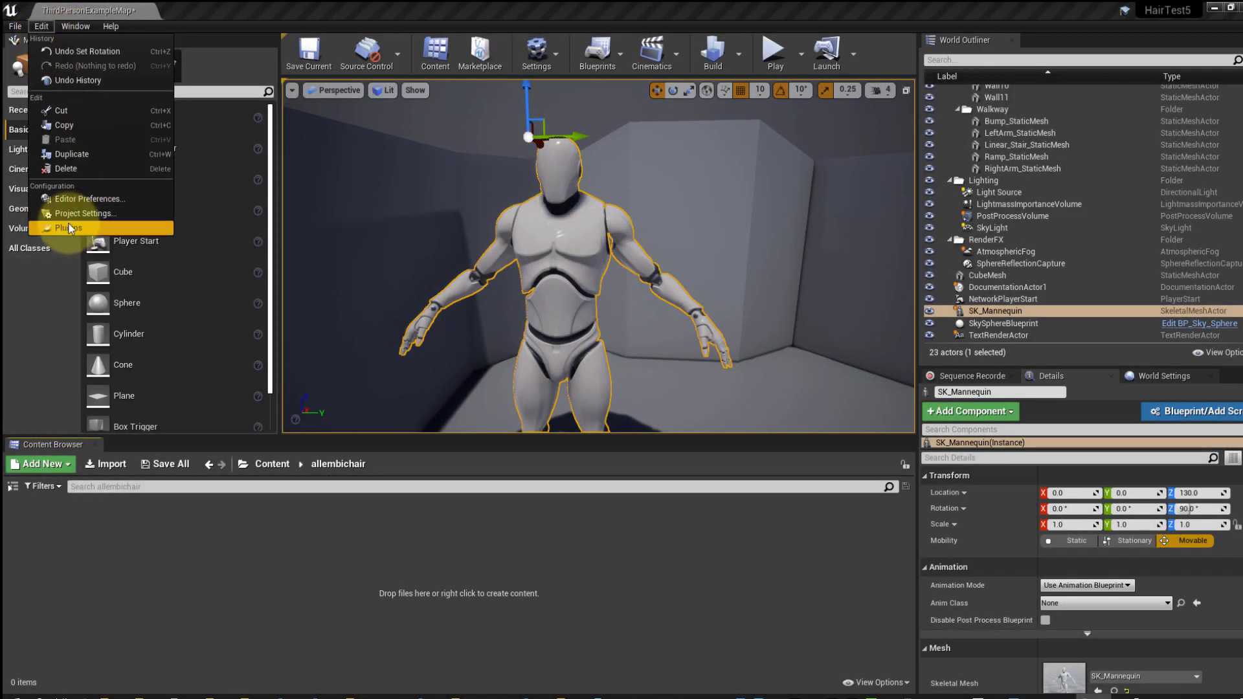
left_click(72, 226)
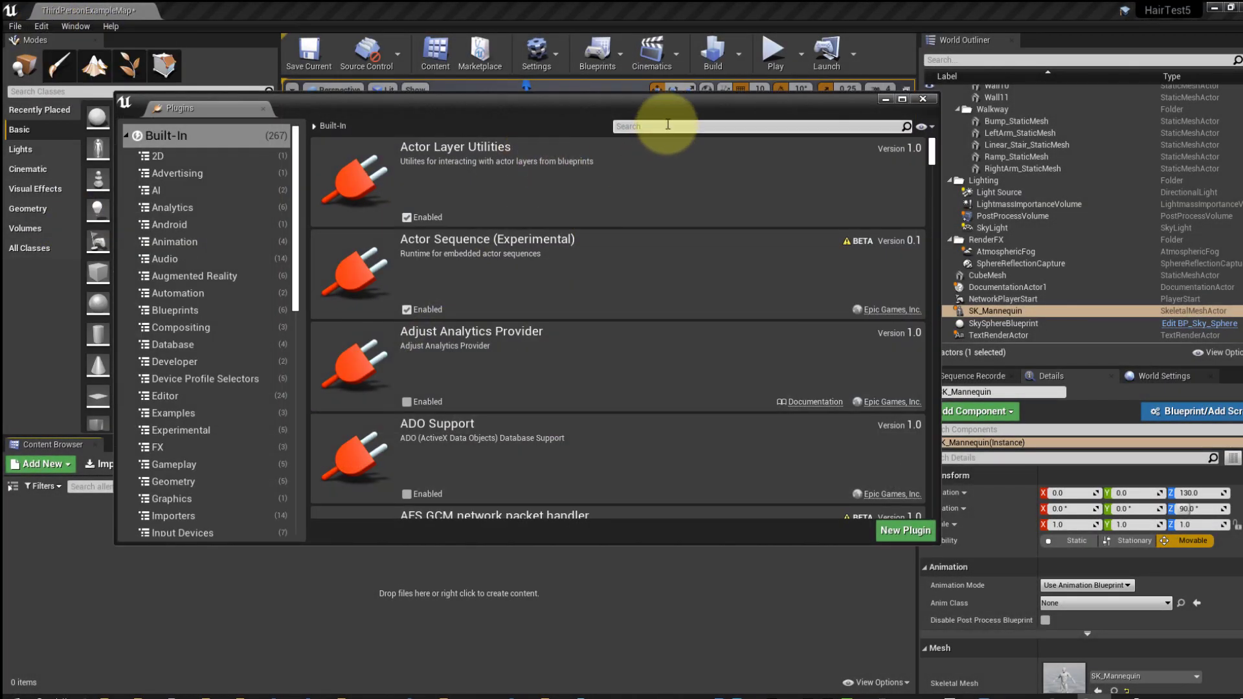
left_click(667, 126)
type("groom")
left_click(427, 222)
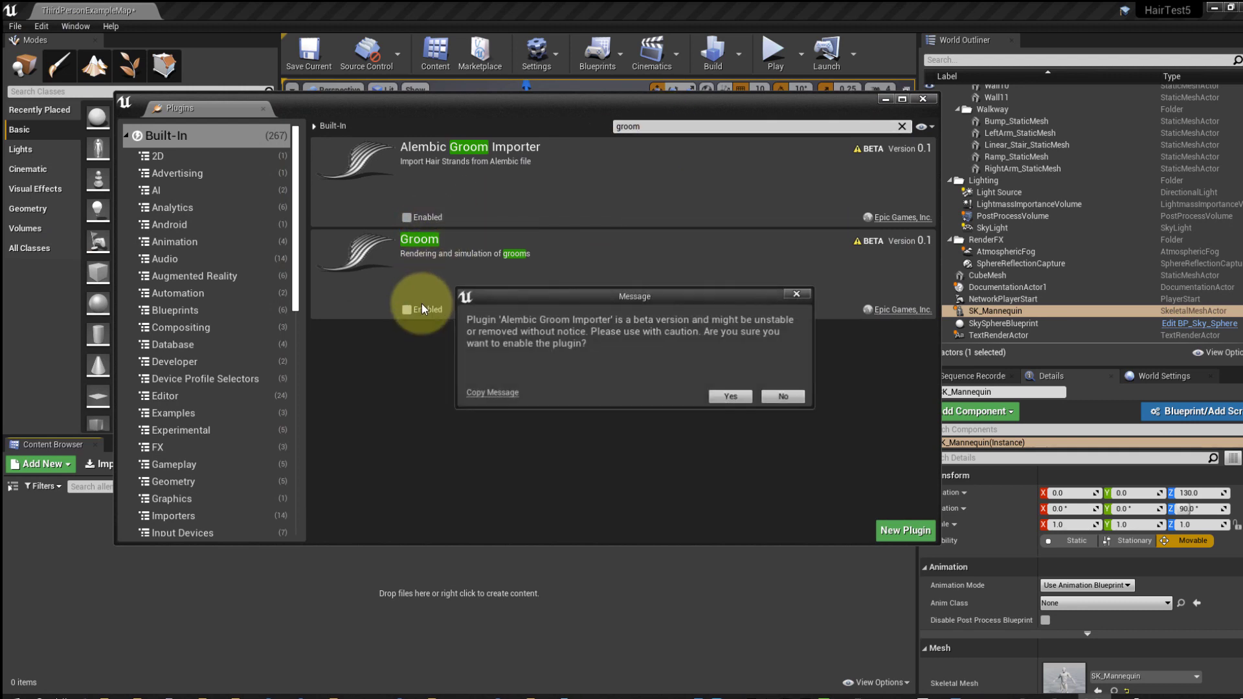
left_click(730, 394)
left_click(407, 310)
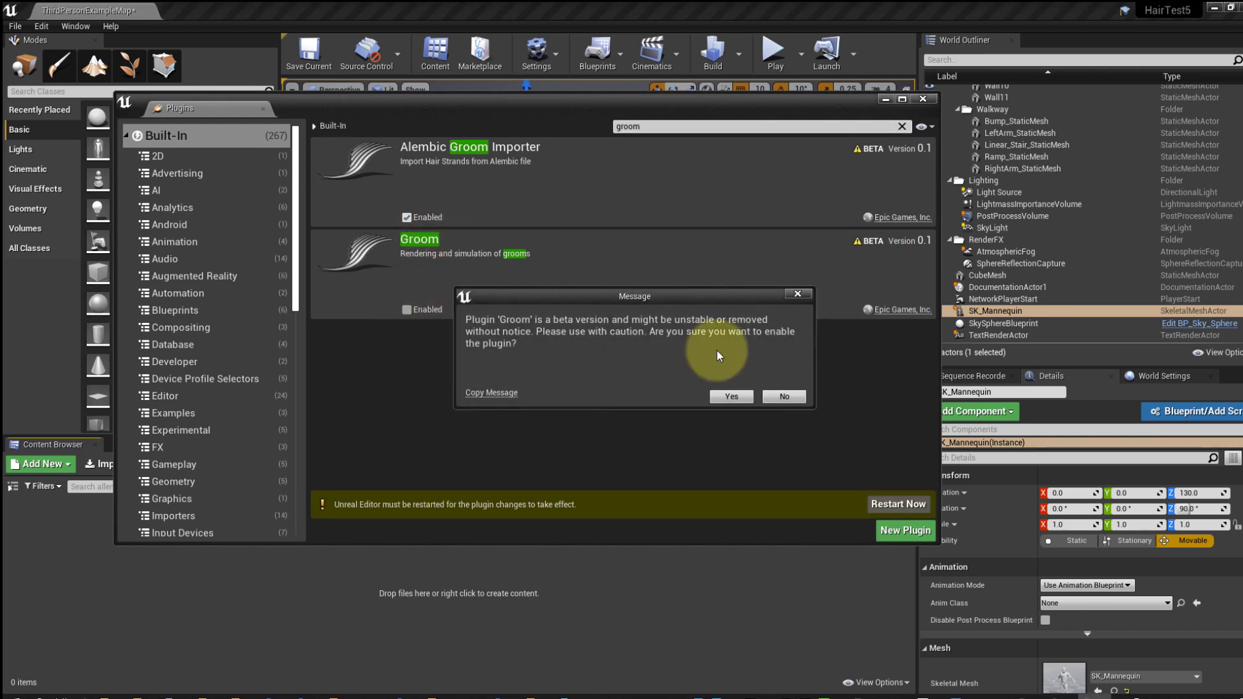
left_click(731, 396)
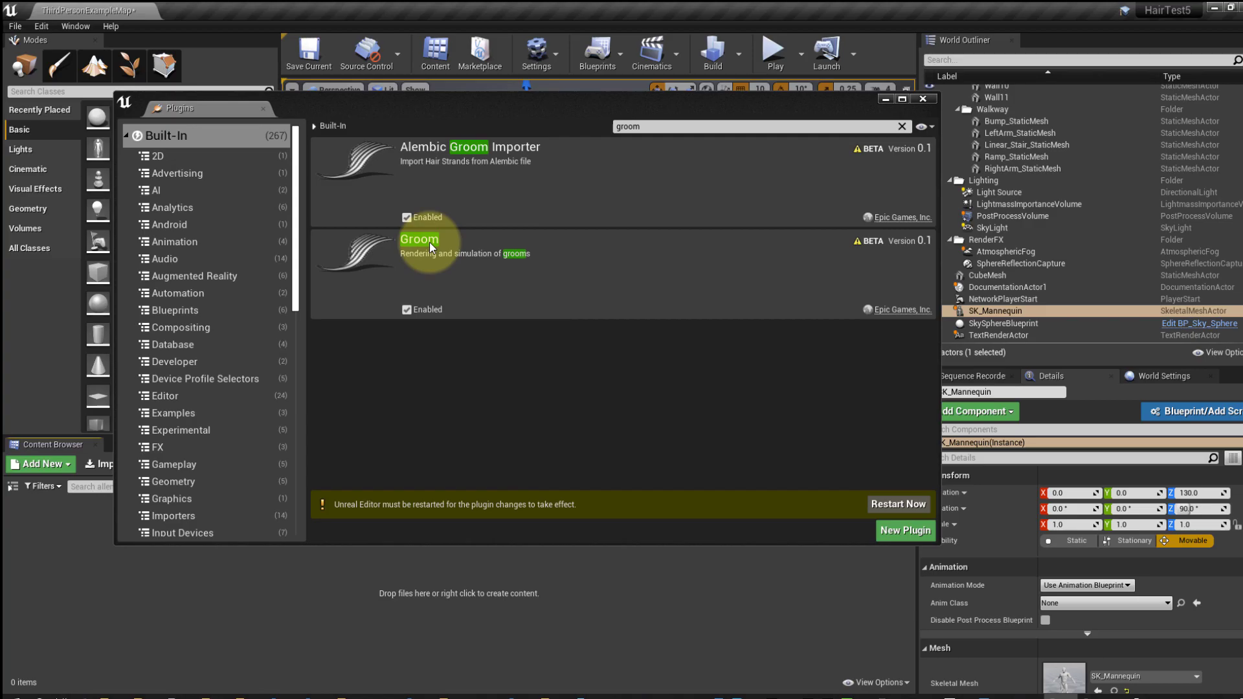
left_click(898, 506)
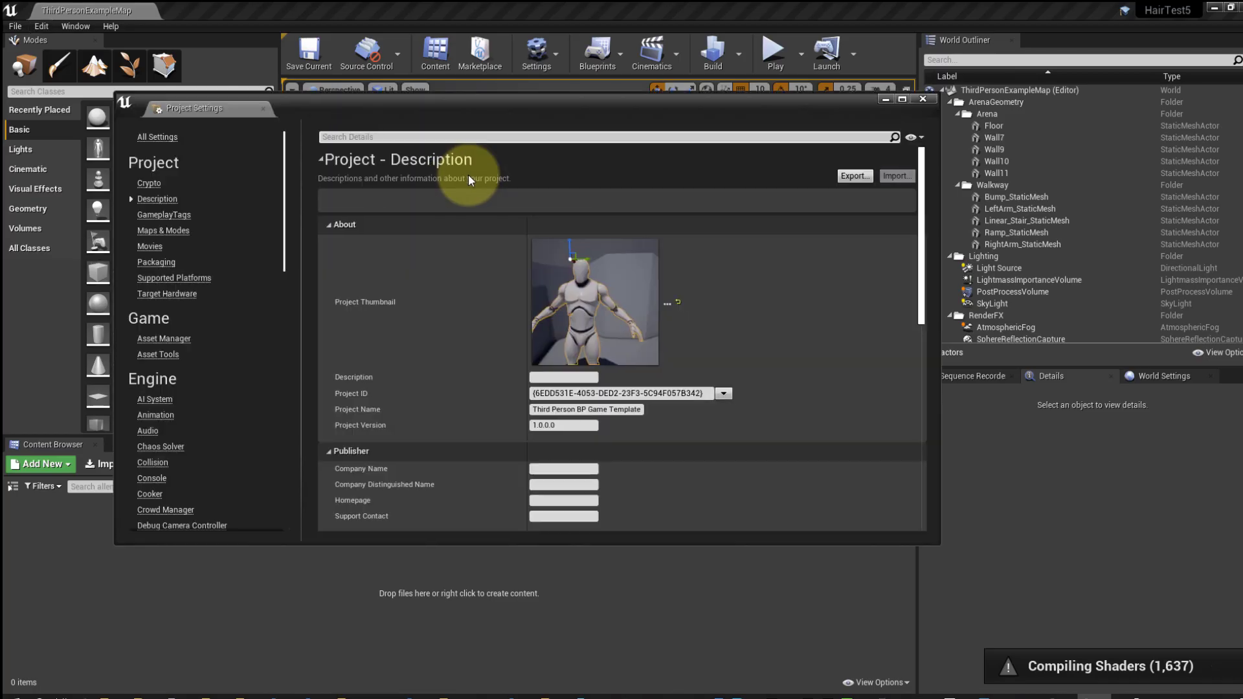
- Enable Support Compute Skincache in the project settings and search the settings for "tick anim"
left_click(408, 138)
type("skinc")
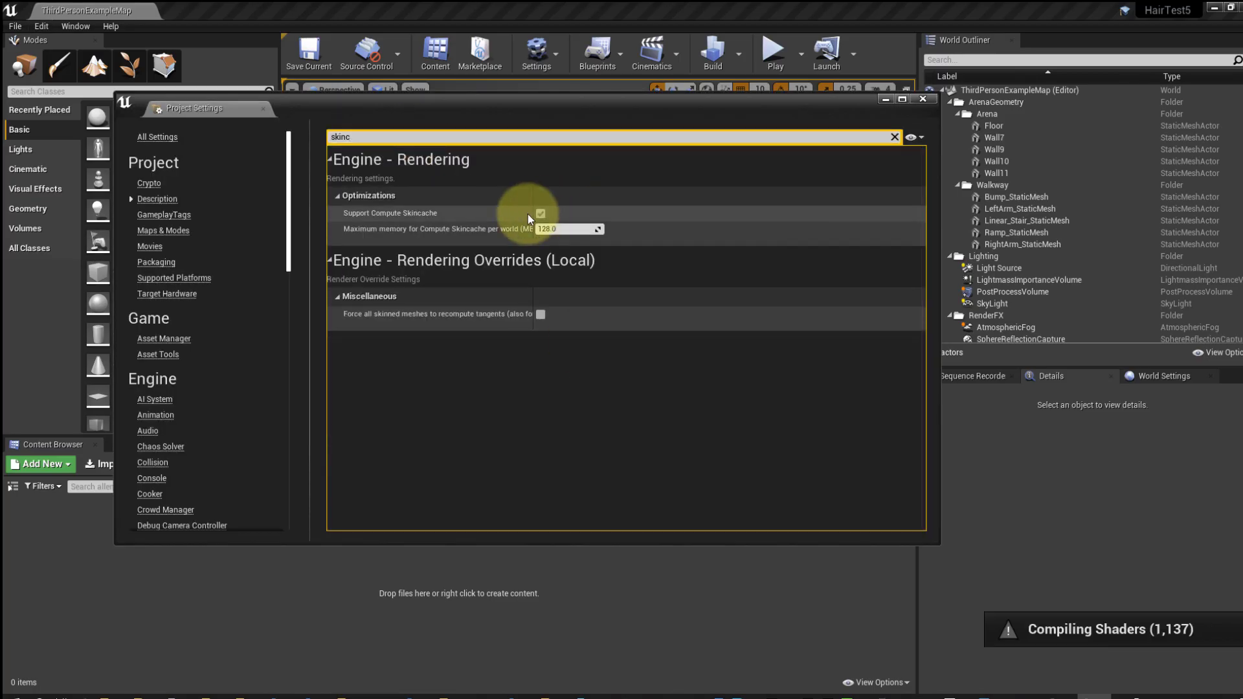
left_click(540, 214)
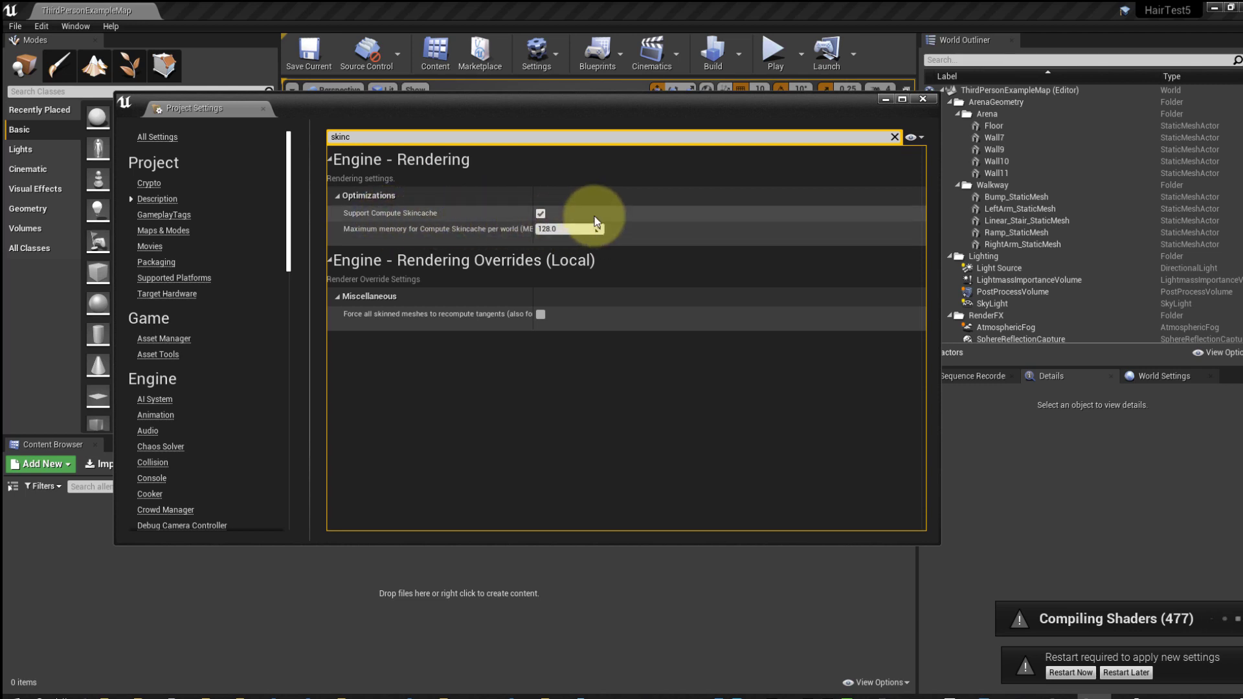
type("tick anim")
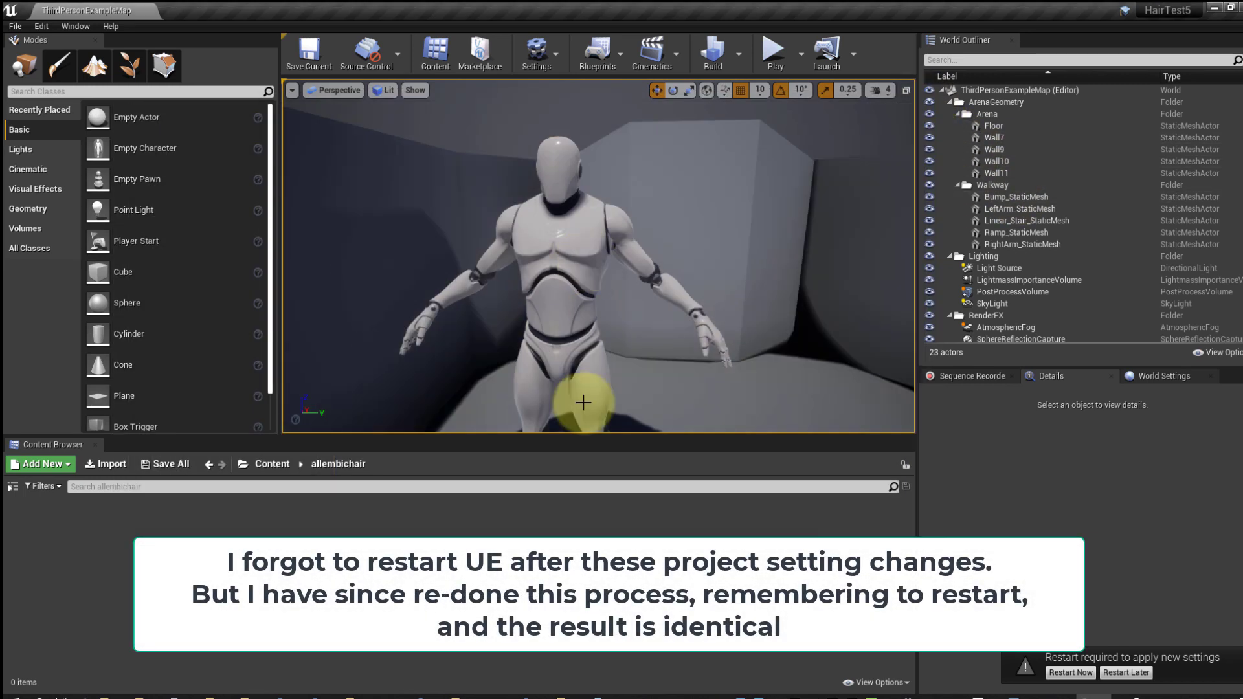
- Import ABCHair50000 (1).abc into the allembichair folder with conversion rotation X -90 and Z 180
right_click(144, 532)
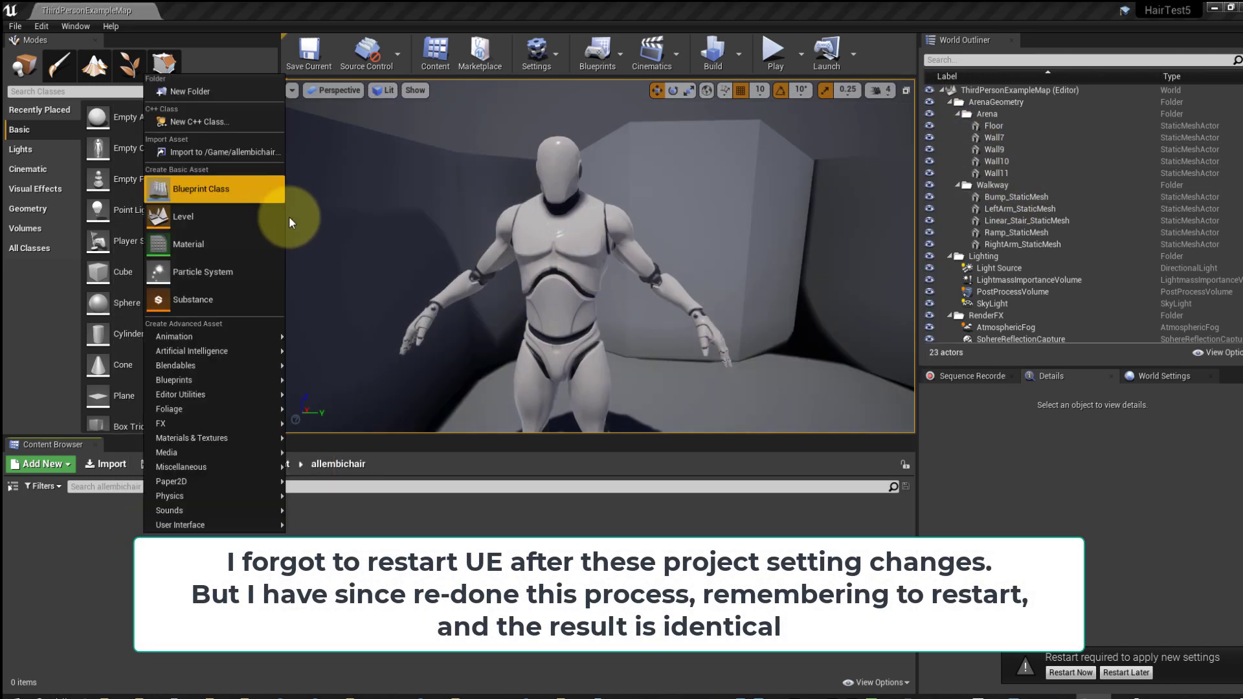
left_click(221, 152)
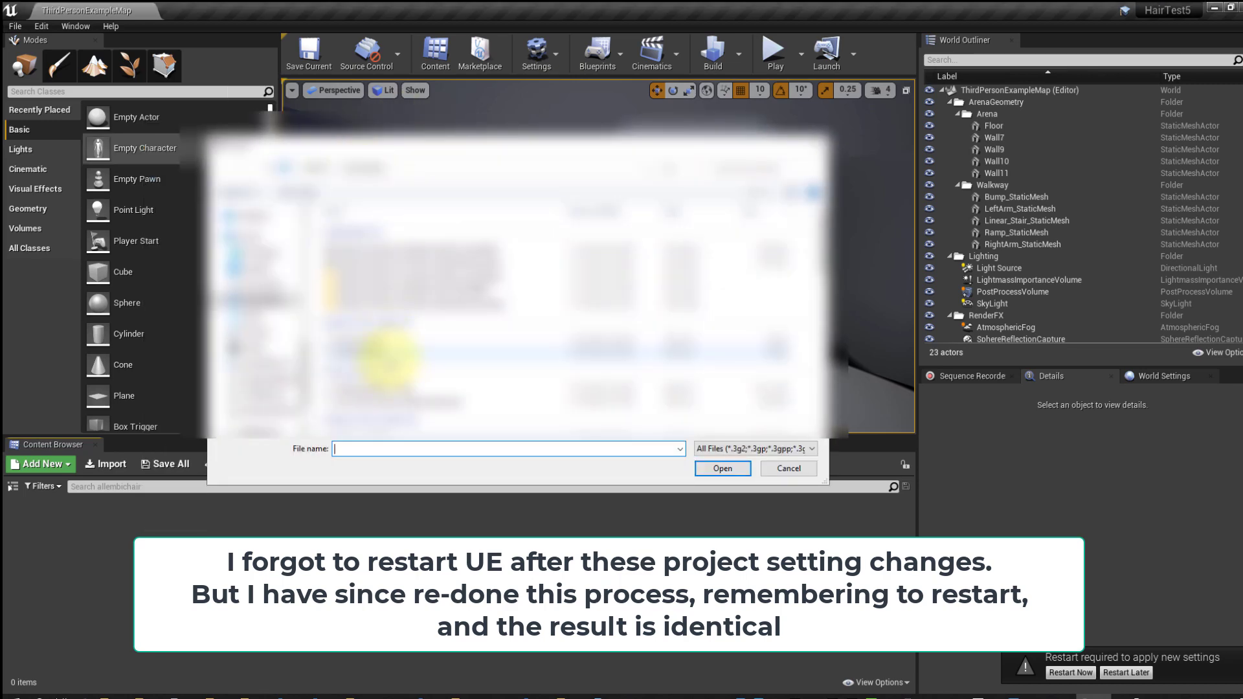
scroll(411, 387, "down", 1)
left_click(358, 353)
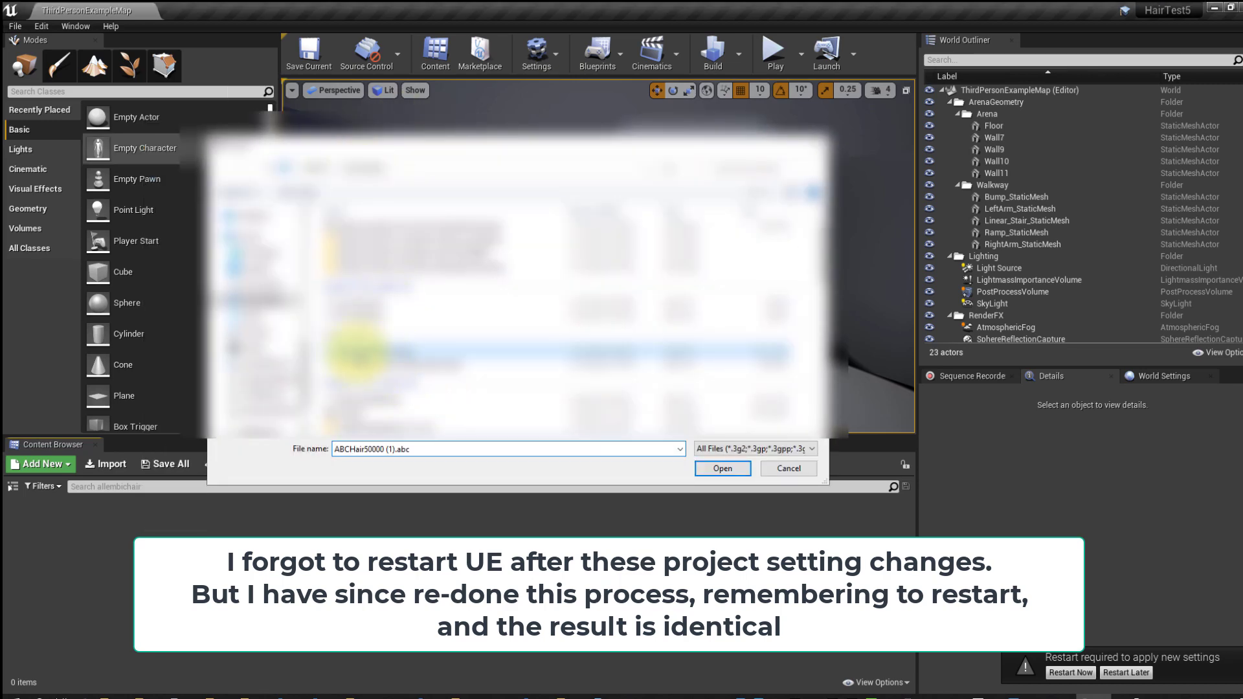
left_click(720, 469)
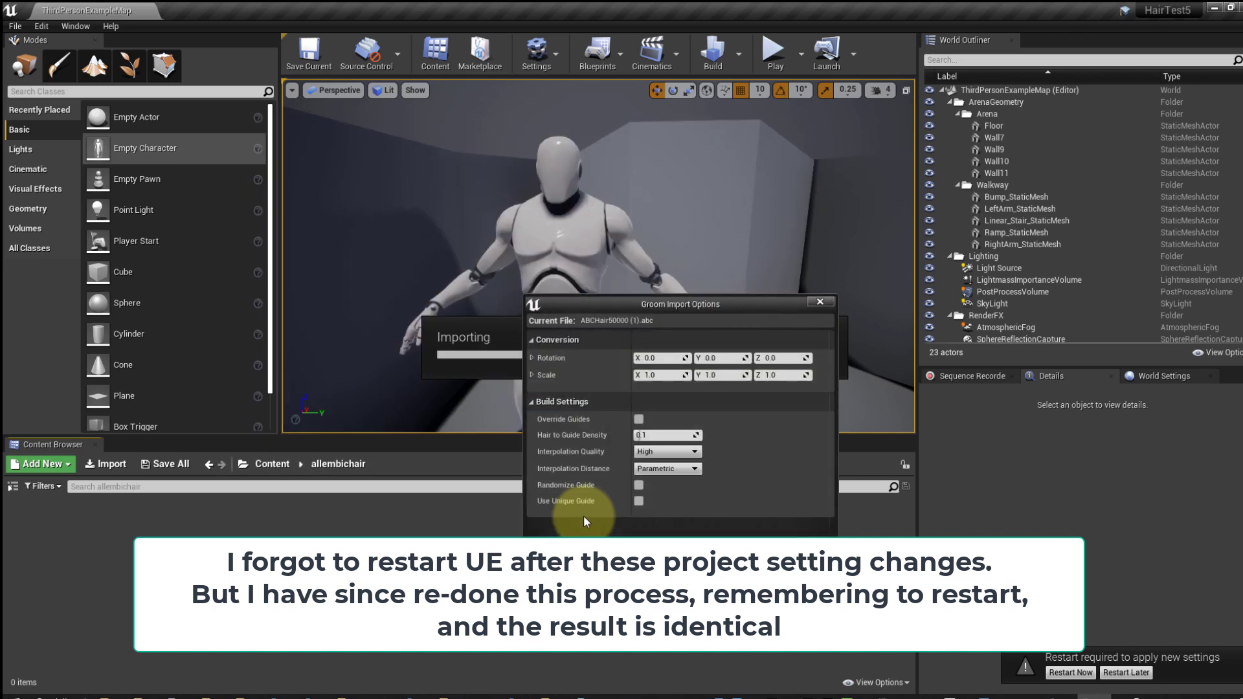
left_click(665, 358)
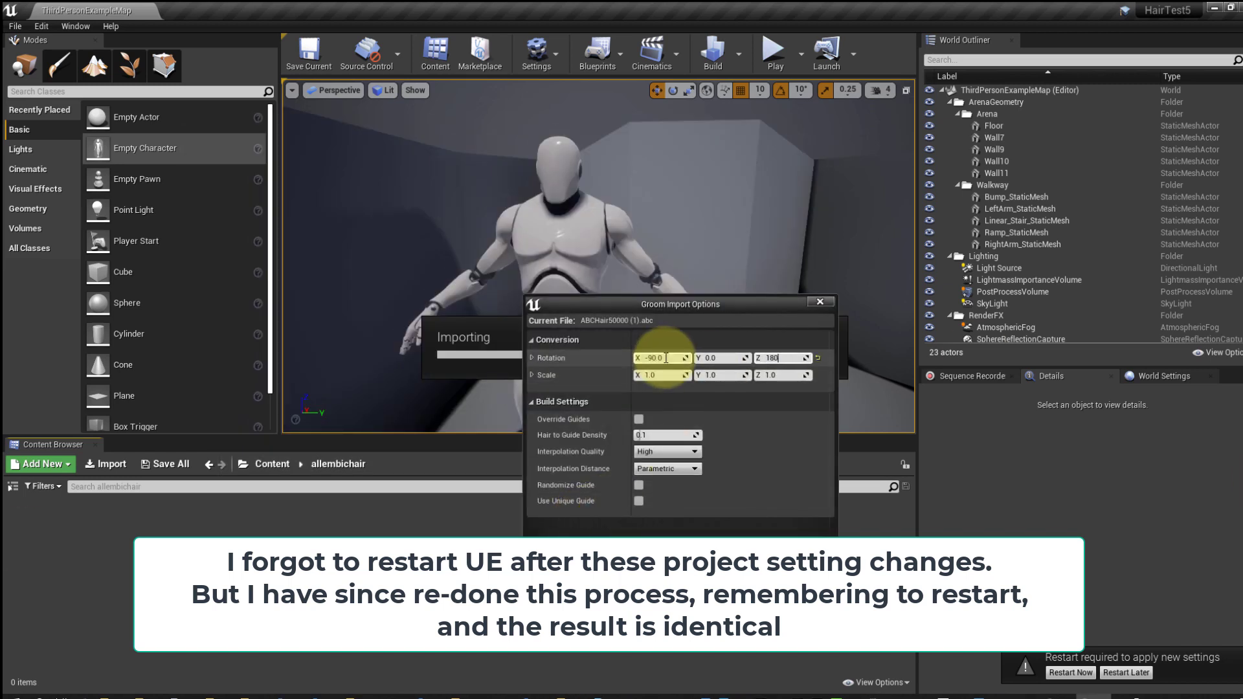
left_click(785, 547)
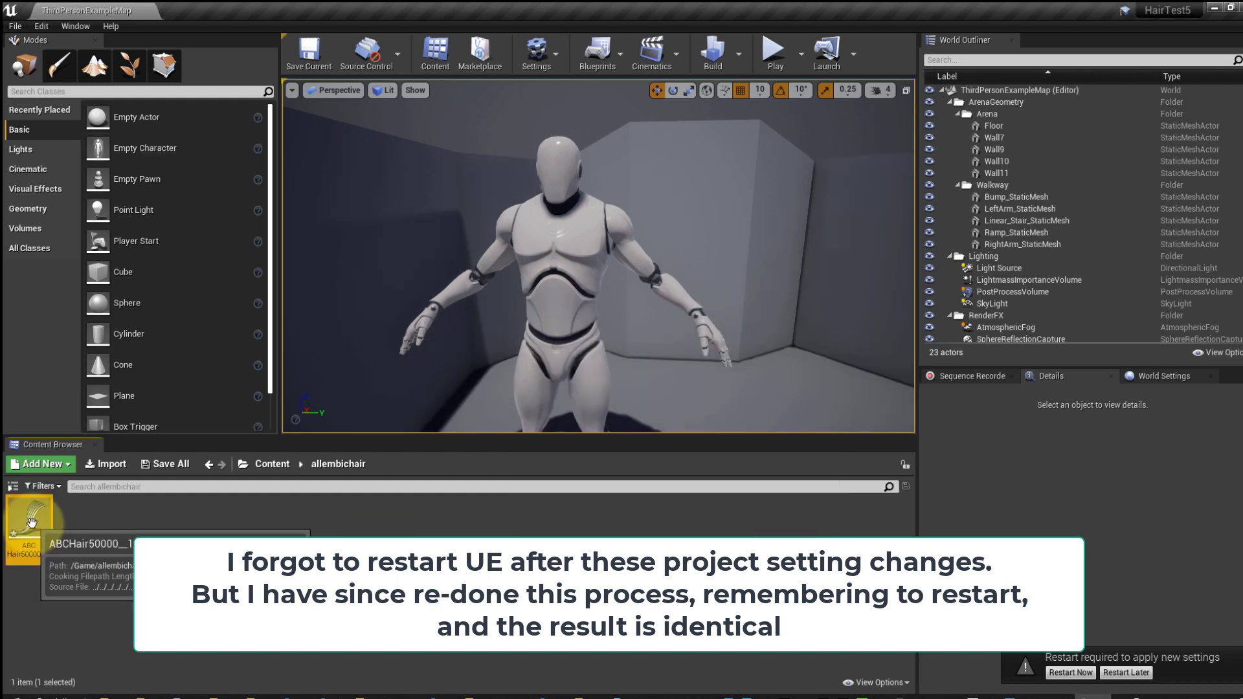
- Place the imported hair groom on the mannequin at location 0, 0, 130 with a Z rotation of 90°, and select it
left_click_drag(52, 518, 634, 459)
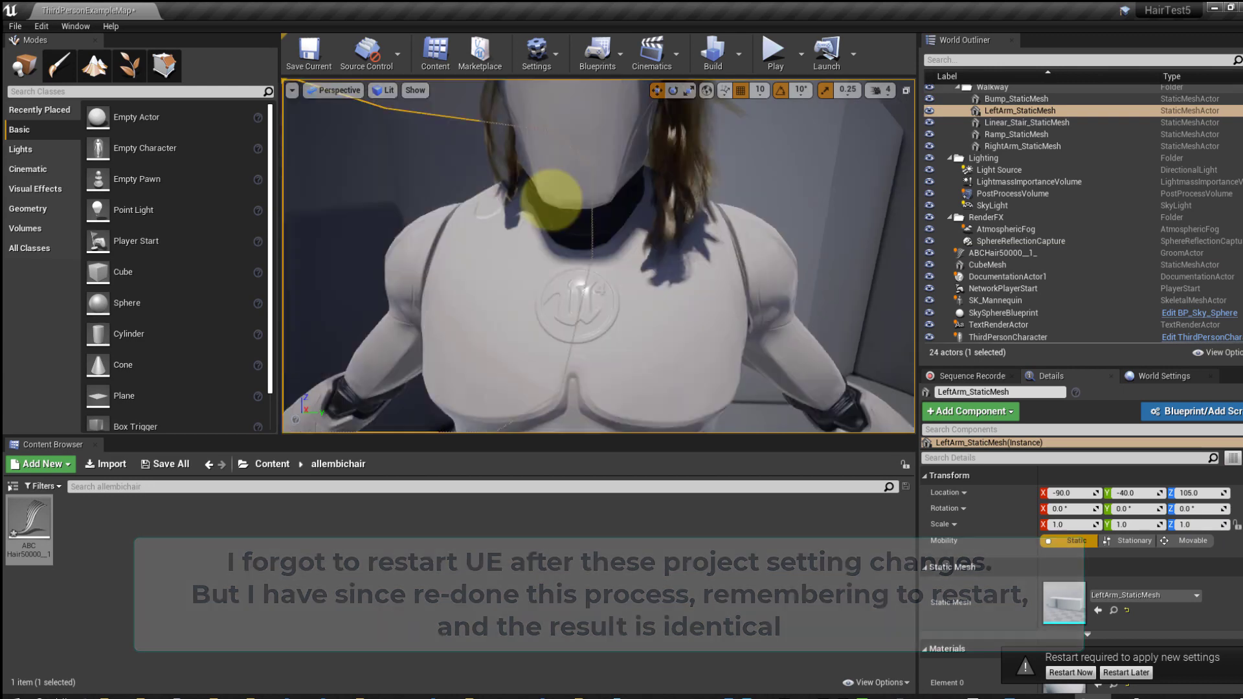
left_click(693, 299)
left_click_drag(555, 205, 705, 244, "alt")
left_click(660, 255)
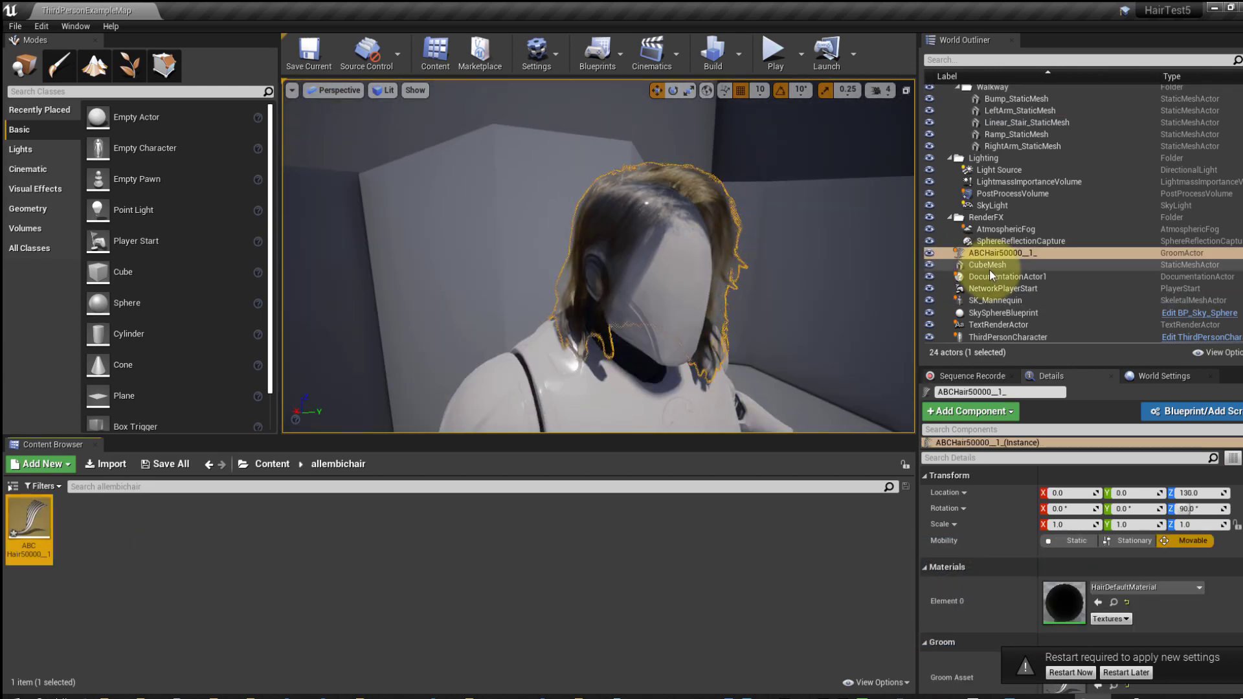
- Attach the hair groom actor to the head bone of SK_Mannequin
left_click_drag(1004, 253, 1003, 305)
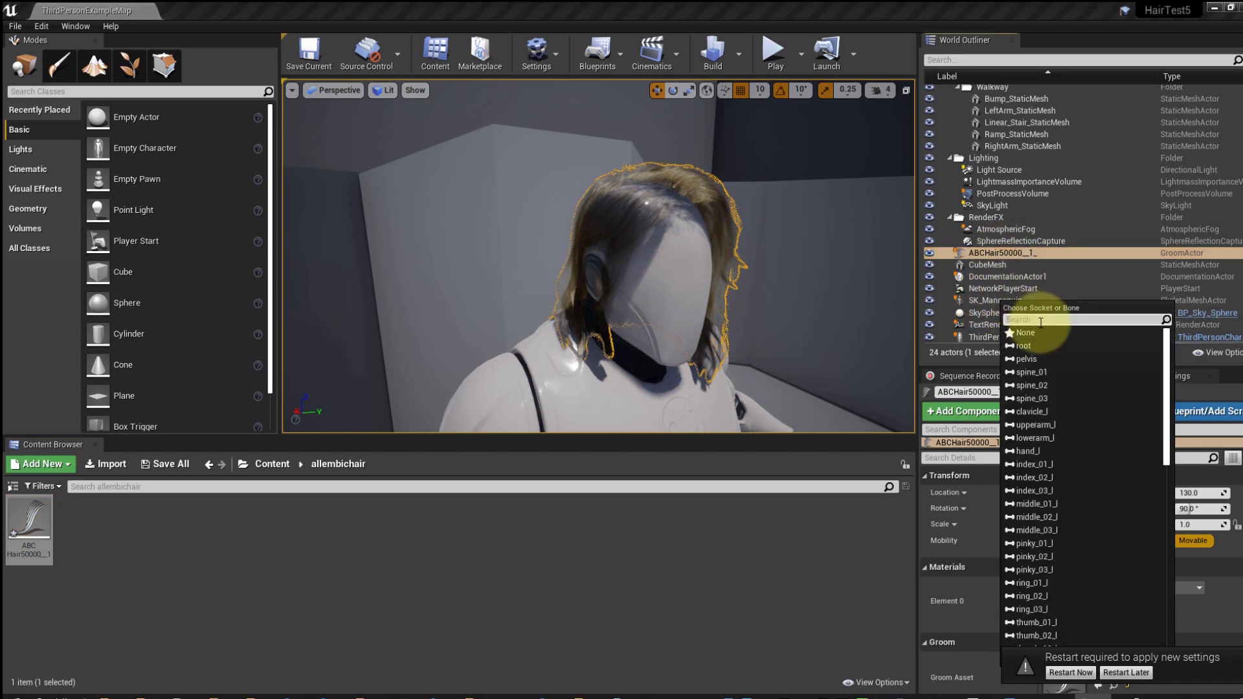
type("head")
left_click(1025, 332)
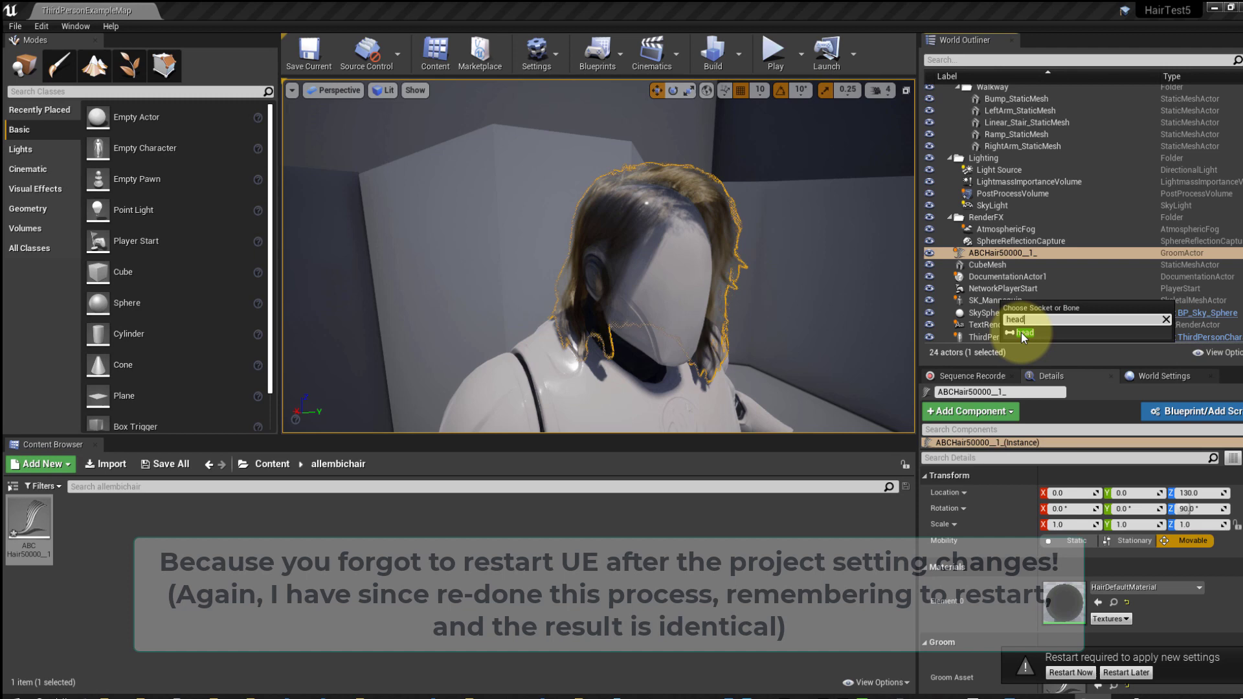
- Restart the editor to apply the changed project settings and review the hair actor's groom properties
left_click(1070, 673)
left_click(724, 453)
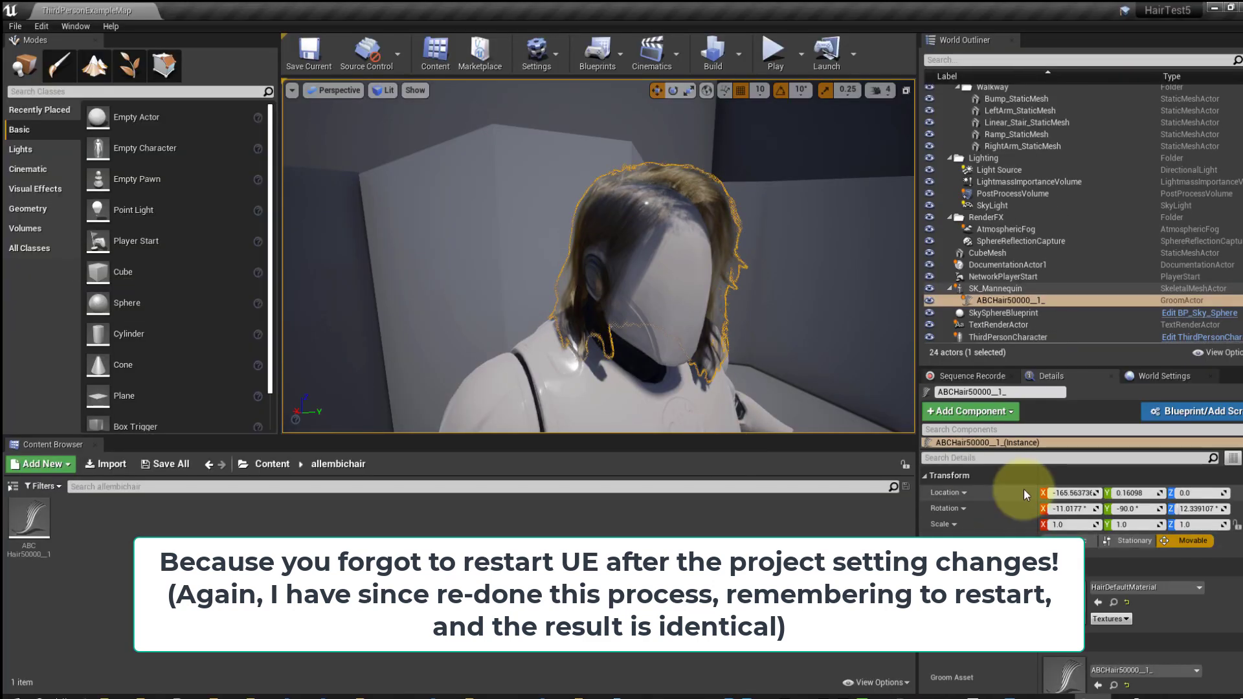
scroll(1025, 515, "down", 3)
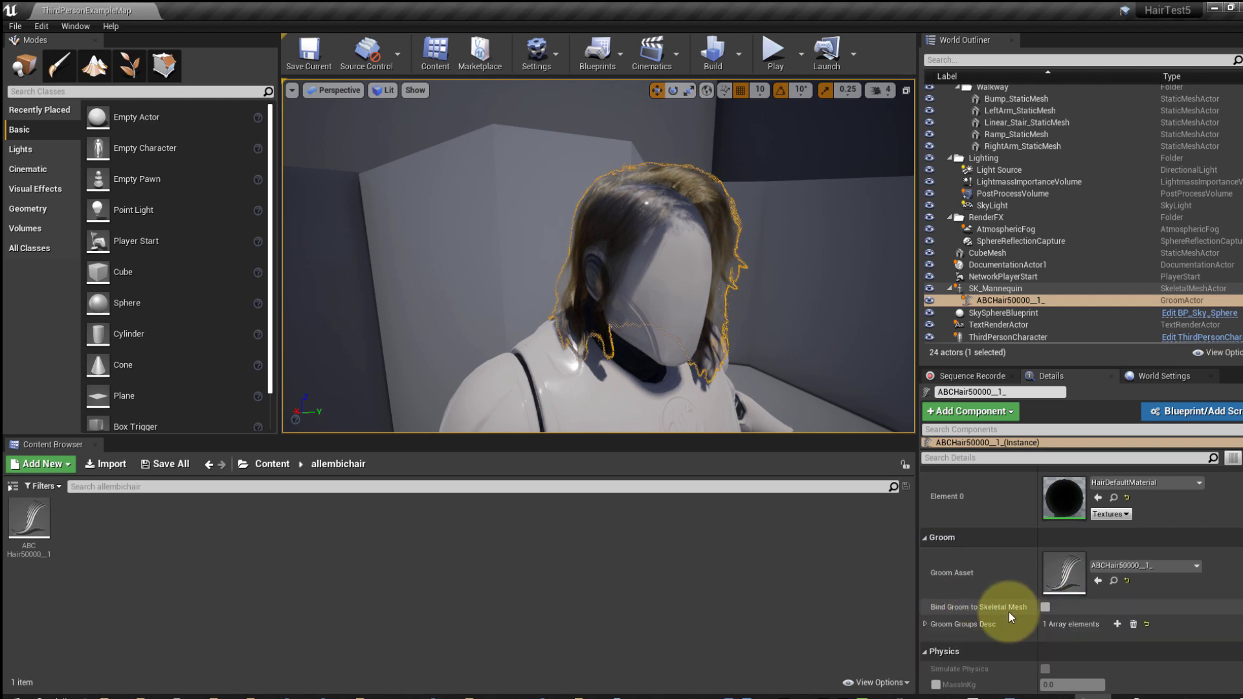
scroll(1004, 615, "up", 2)
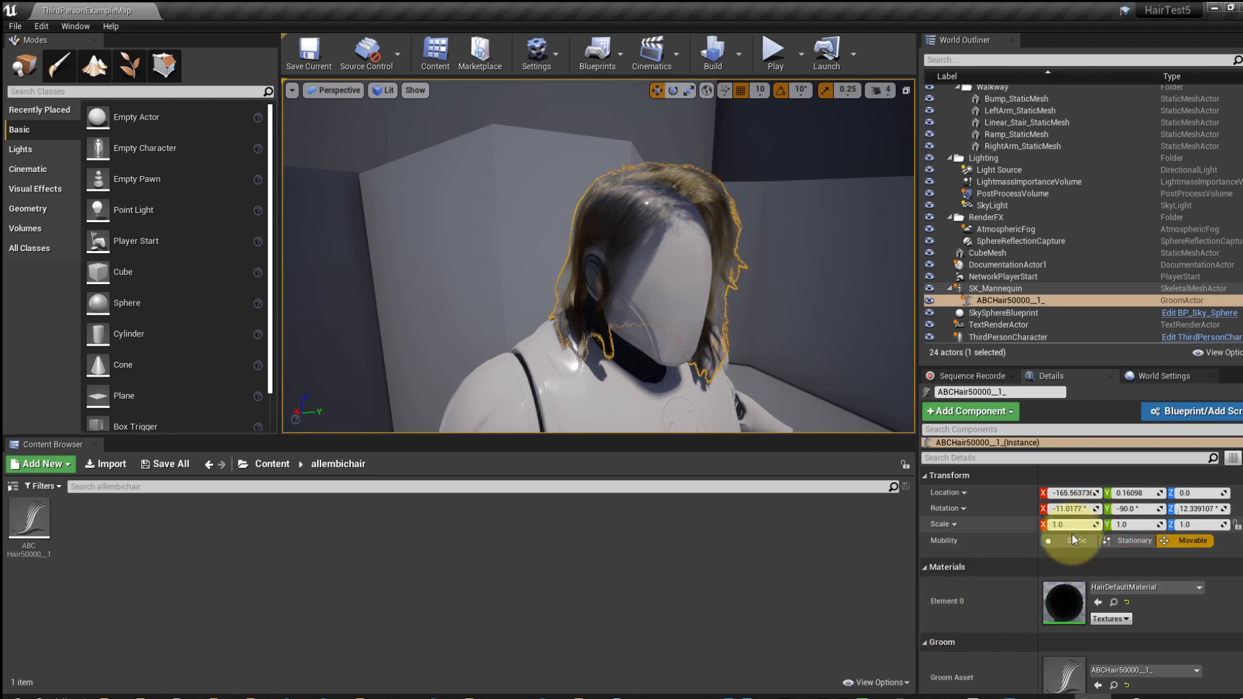
- Add a Niagara Particle System component to the hair actor and assign GroomAssetSystem as its system asset
scroll(1137, 541, "down", 1)
left_click(988, 411)
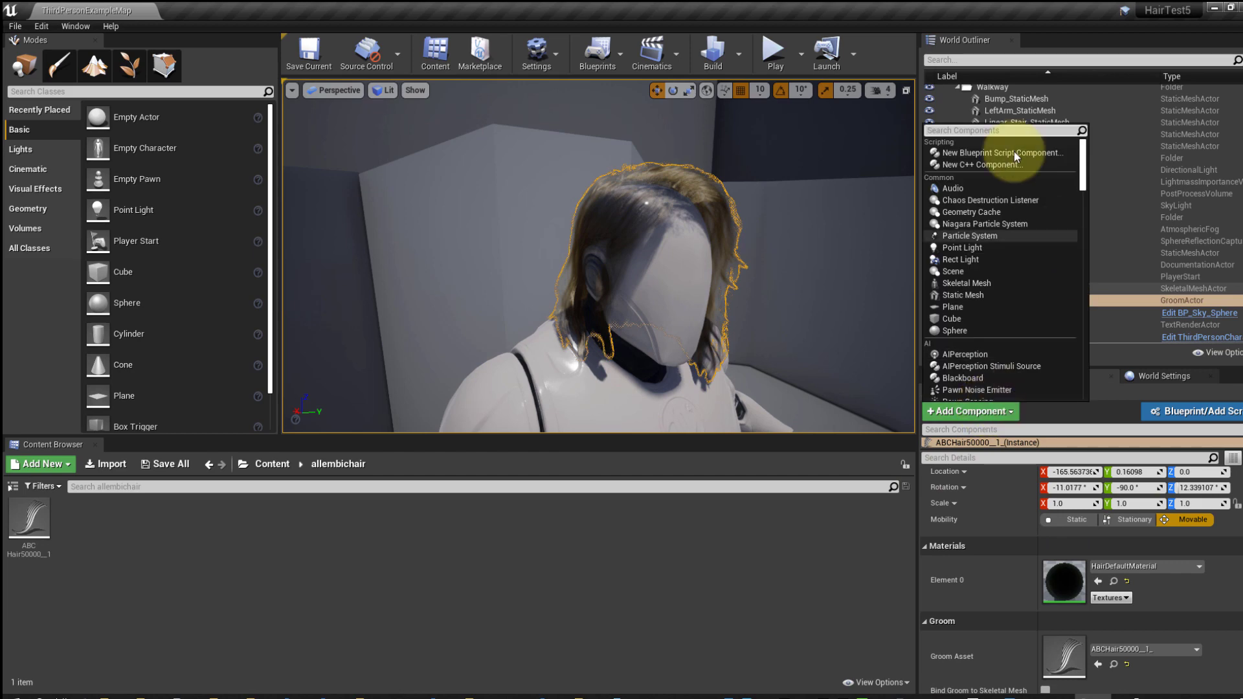
left_click(987, 223)
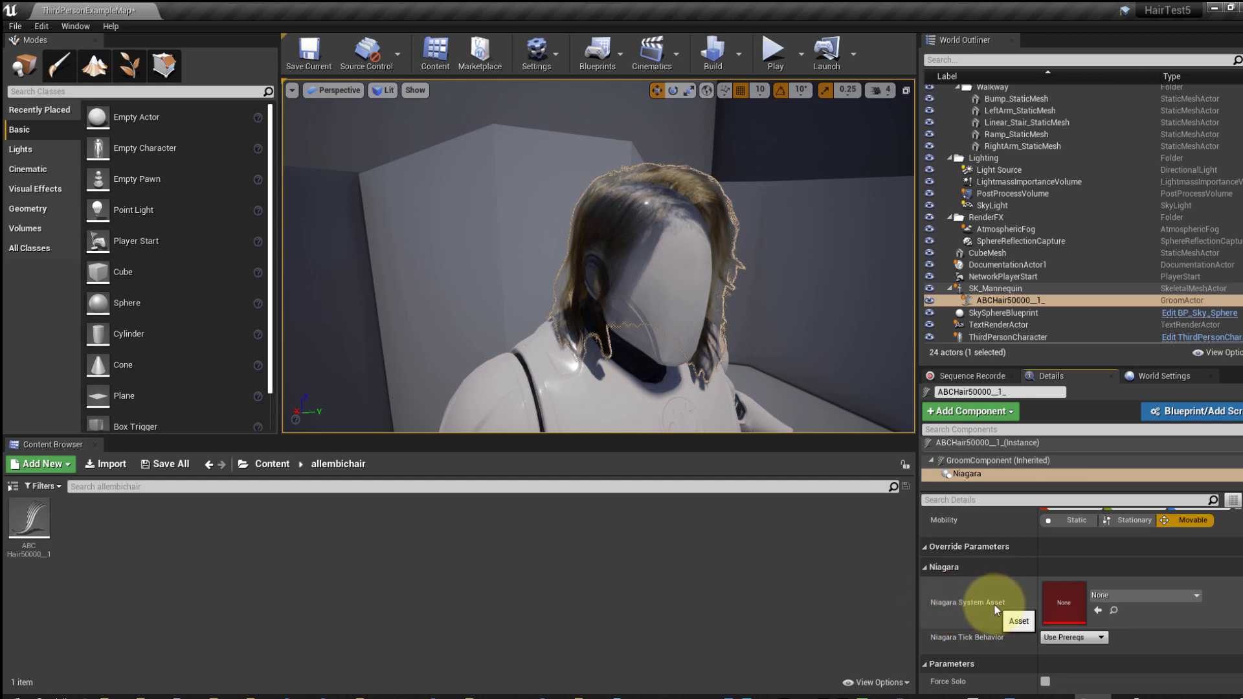
left_click(1132, 597)
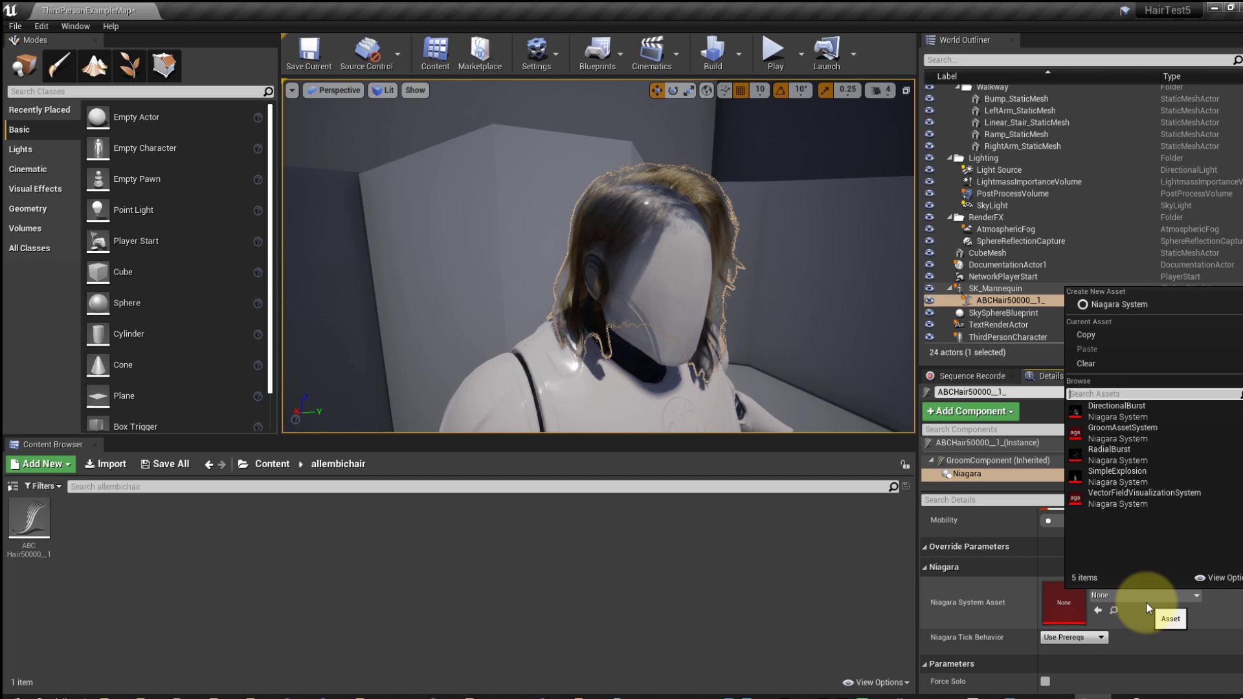
left_click(1123, 431)
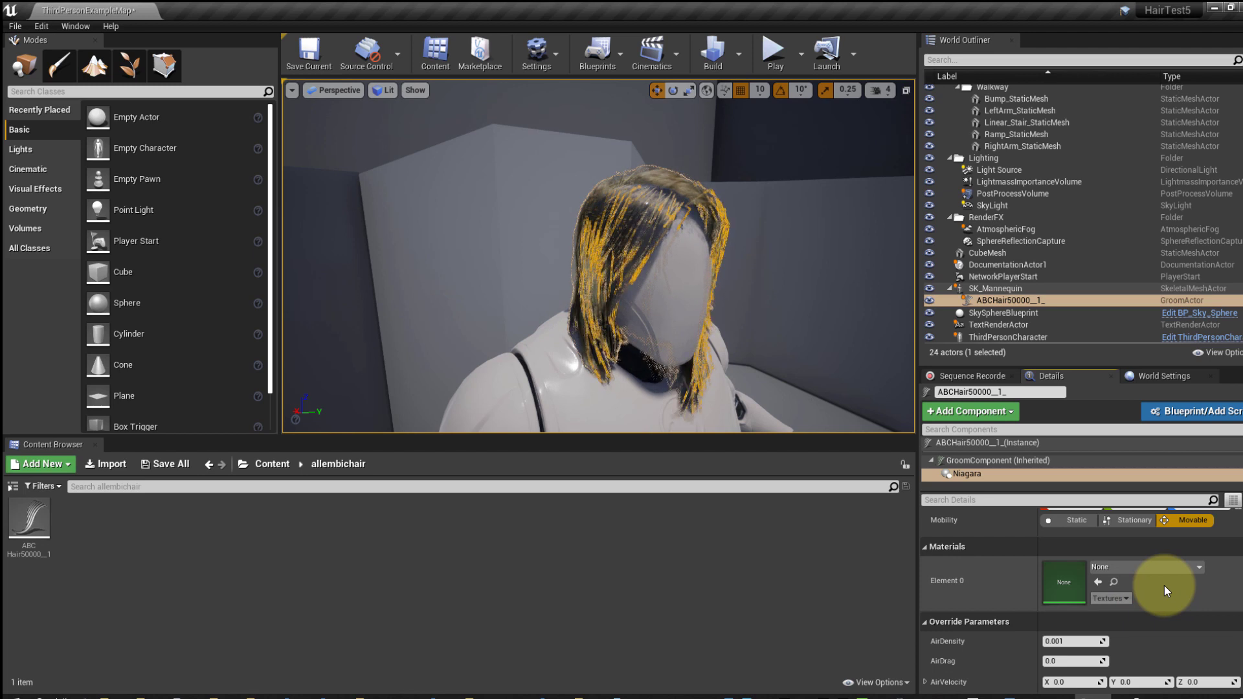
- Turn off the Visible rendering option of the hair actor's Niagara component
left_click(967, 462)
left_click(956, 474)
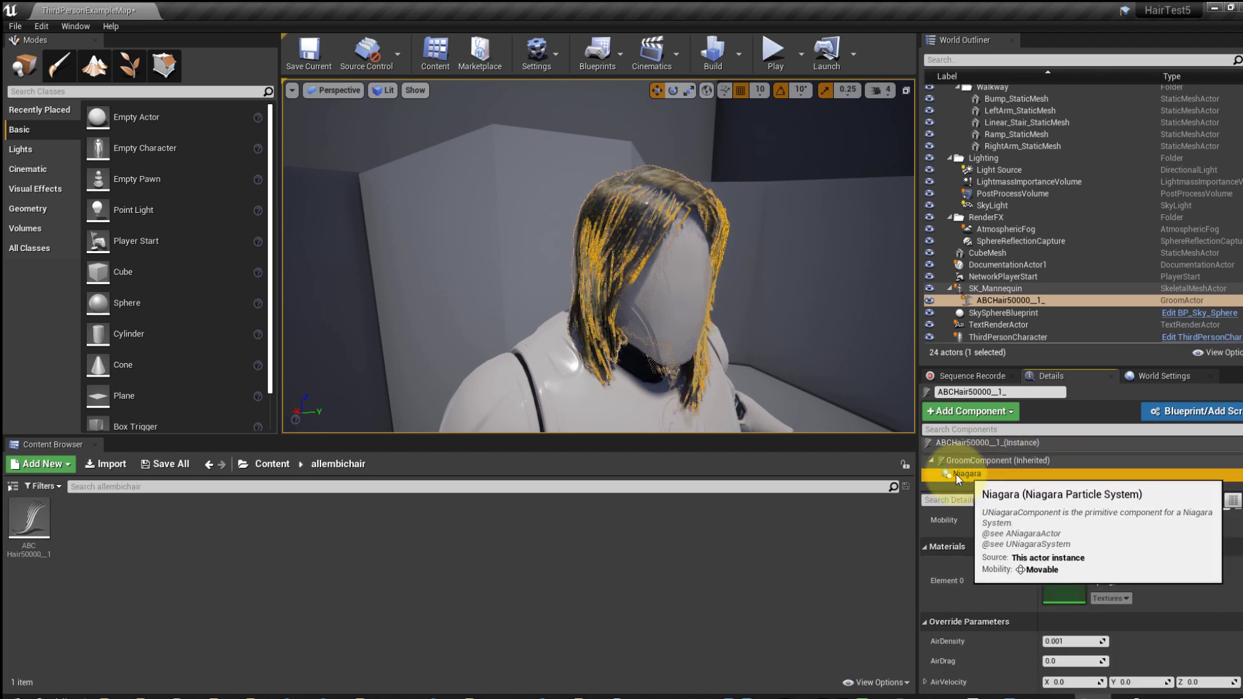
scroll(1194, 606, "down", 10)
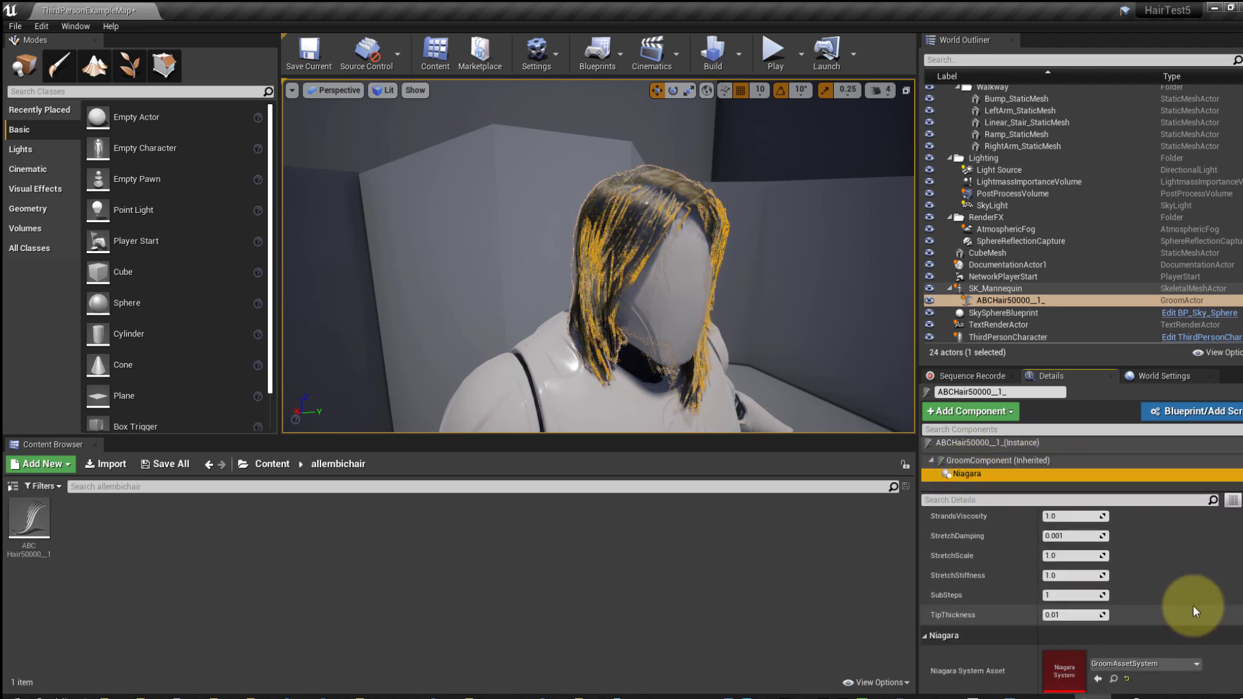
scroll(1194, 606, "down", 10)
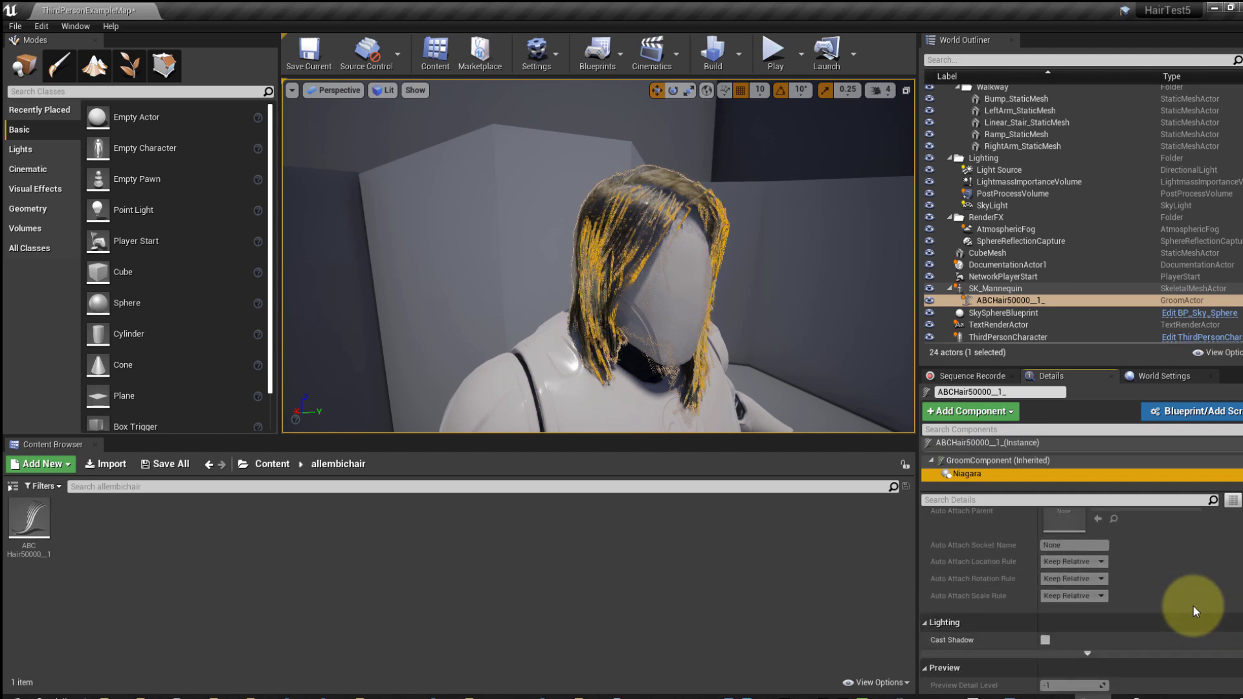
scroll(1193, 606, "down", 8)
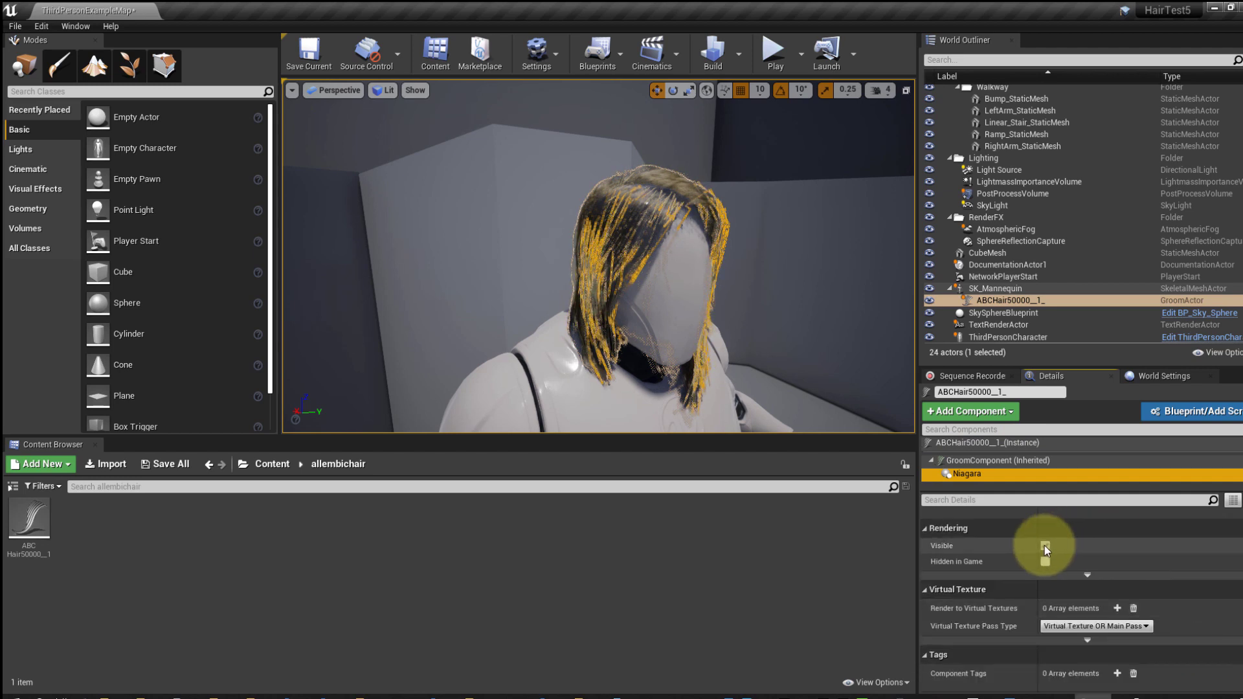
left_click(1045, 546)
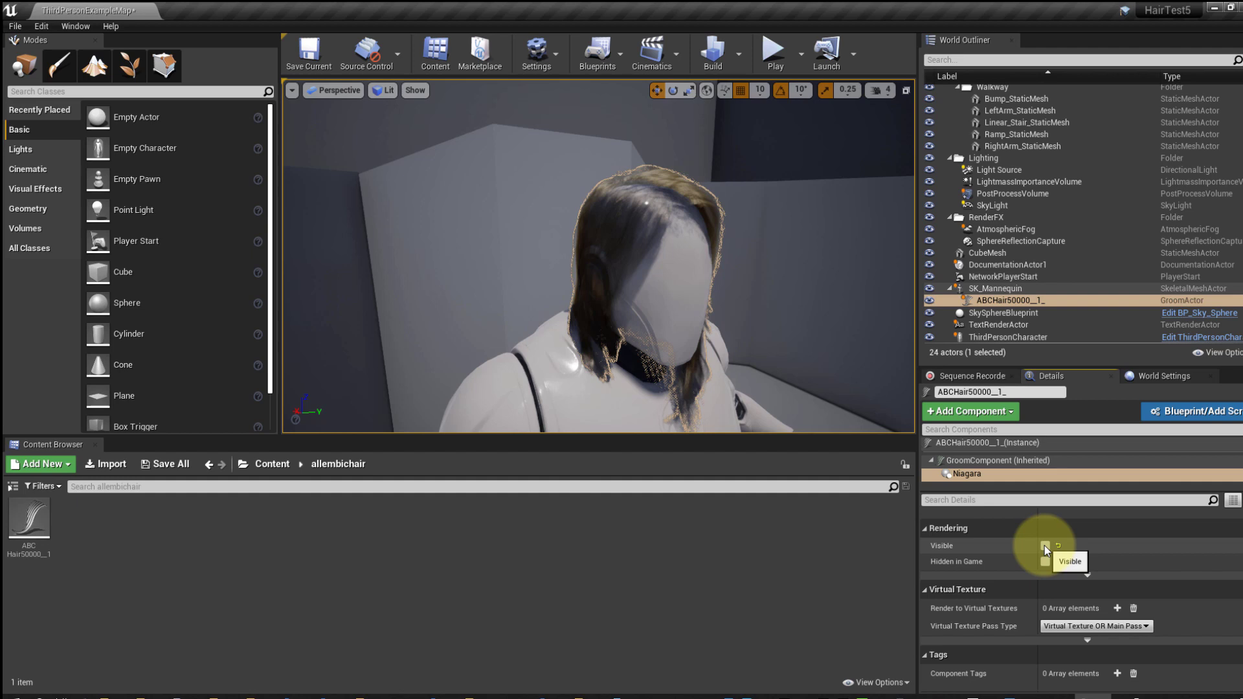
- Try binding the hair actor's groom to the skeletal mesh, and turn the binding off again
left_click_drag(705, 289, 420, 298, "alt")
left_click_drag(722, 290, 937, 291, "alt")
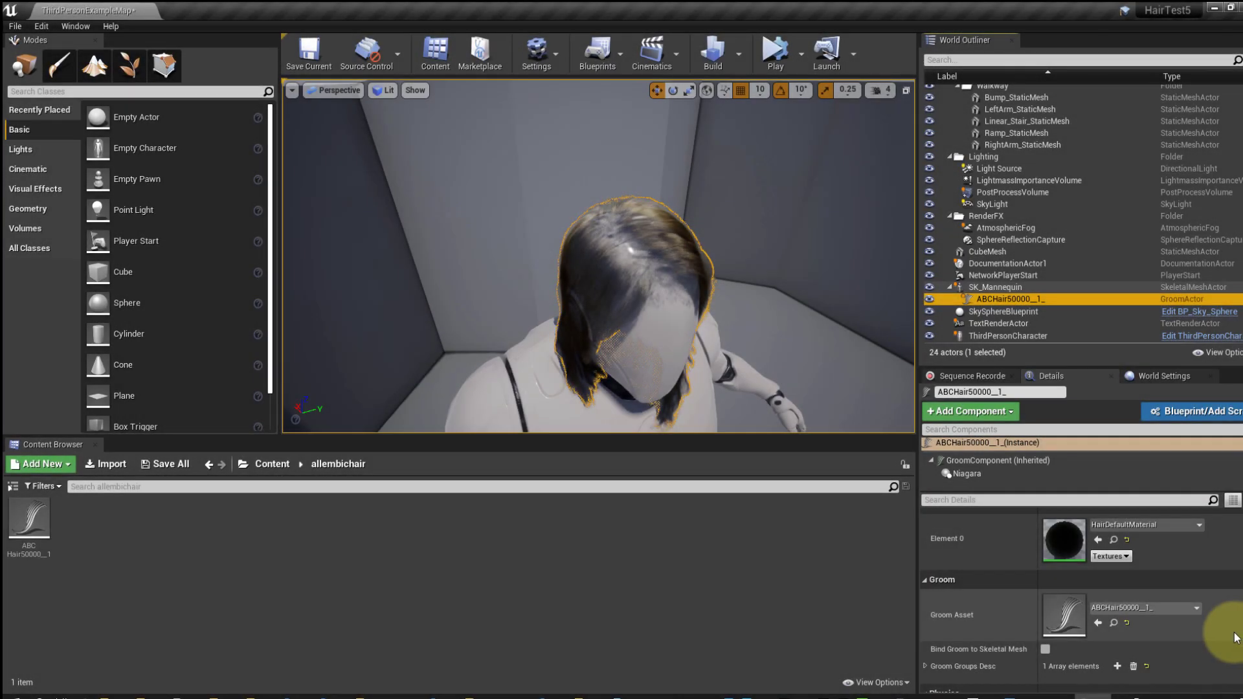
left_click(1045, 648)
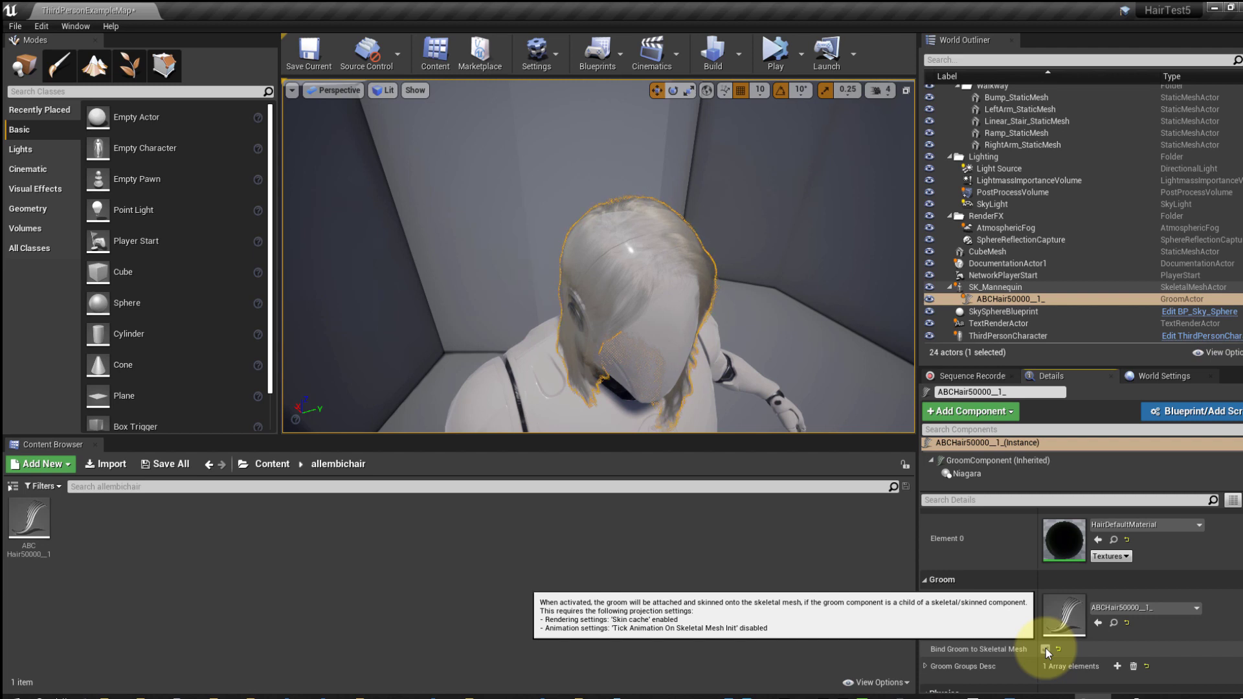
left_click(1046, 648)
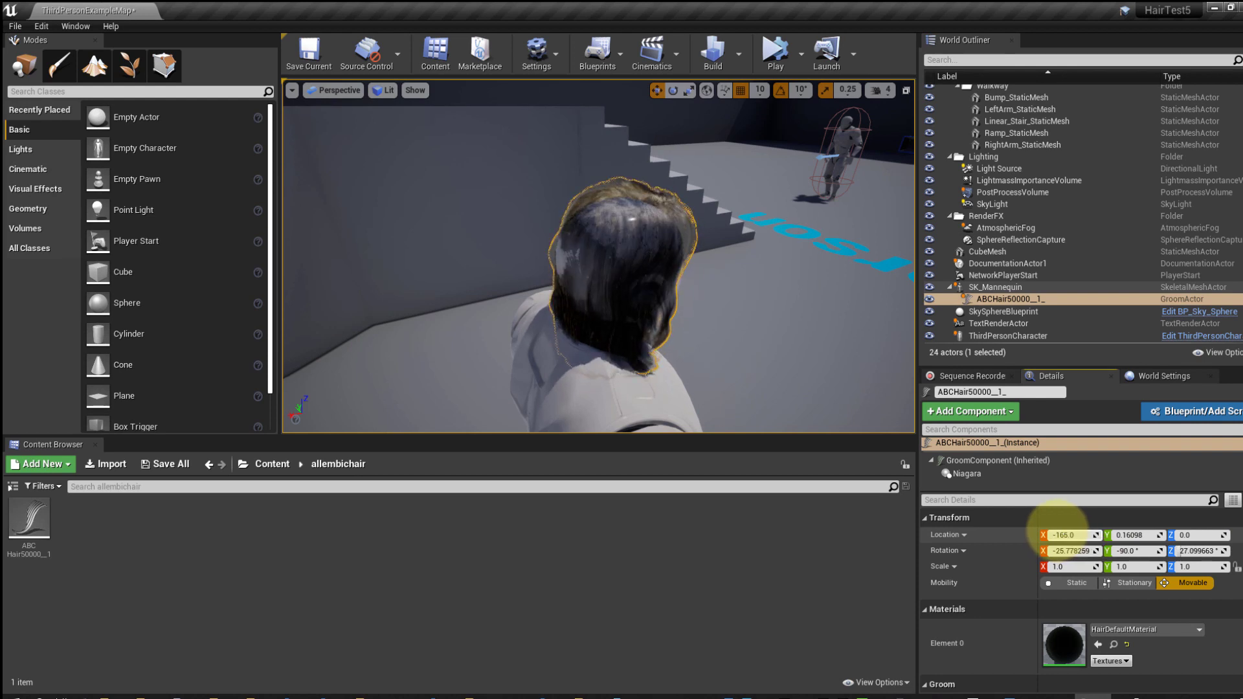
- Adjust the hair actor's location on the mannequin's head to about X -165 and Y -2
left_click_drag(1058, 531, 1116, 534)
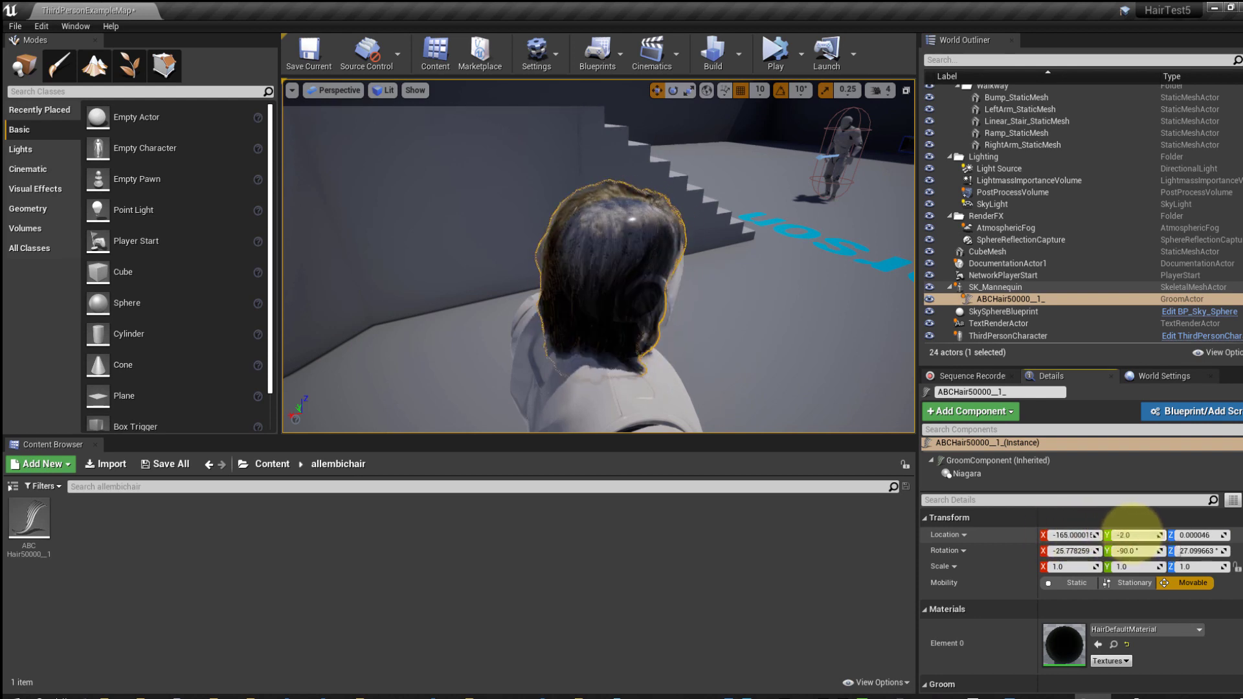